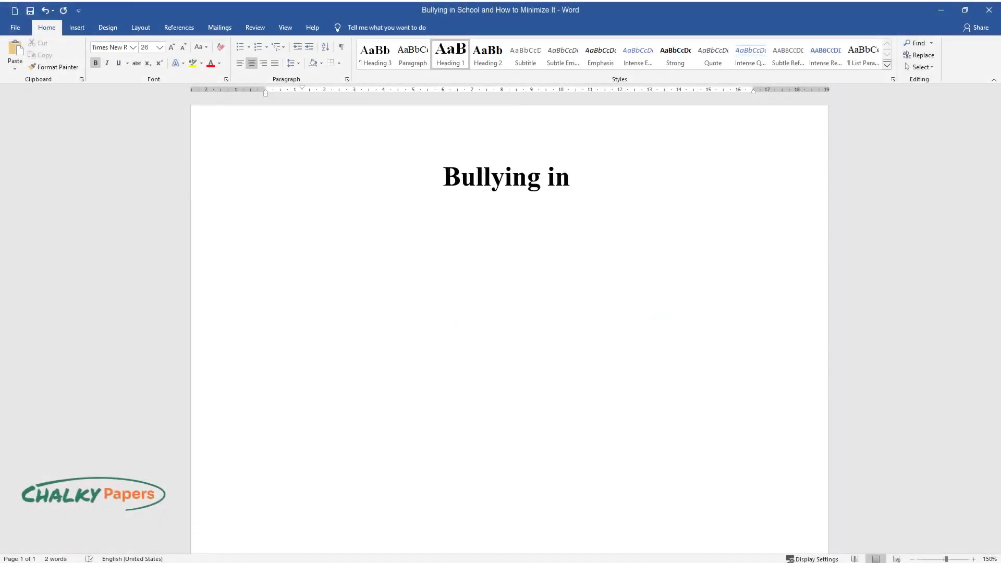
Finish the title 'Bullying in School and How to Minimize It' and add an 'Introduction' heading
type("mize It")
key("Return")
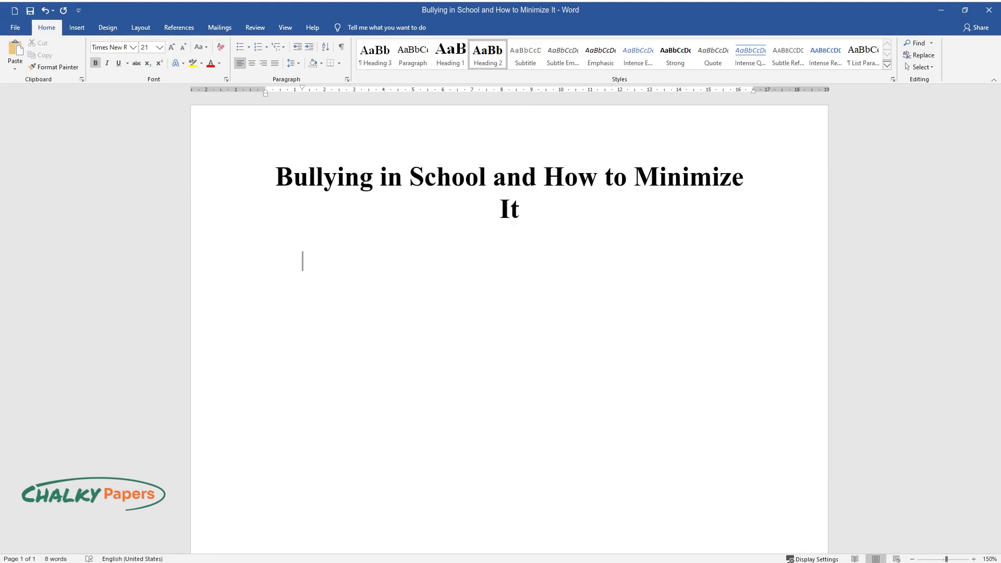
type("Introduction")
key("Return")
Write the opening introduction paragraph and begin the second one, 'However, while at school…'
type("Giving a child the best education is not")
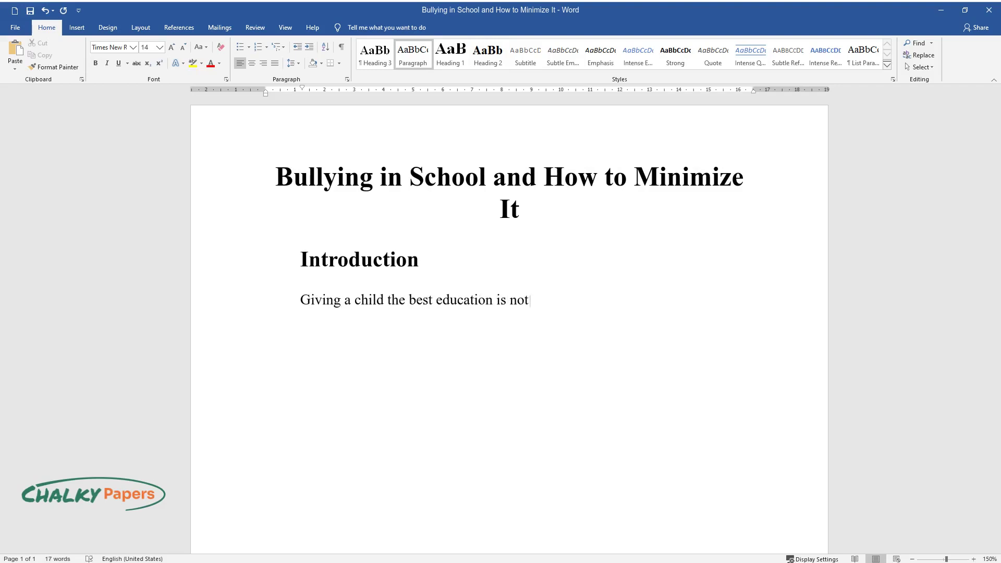
type(" only every parent's main aim but also a basic need for any child. The United Nations has, through its Millennium Development")
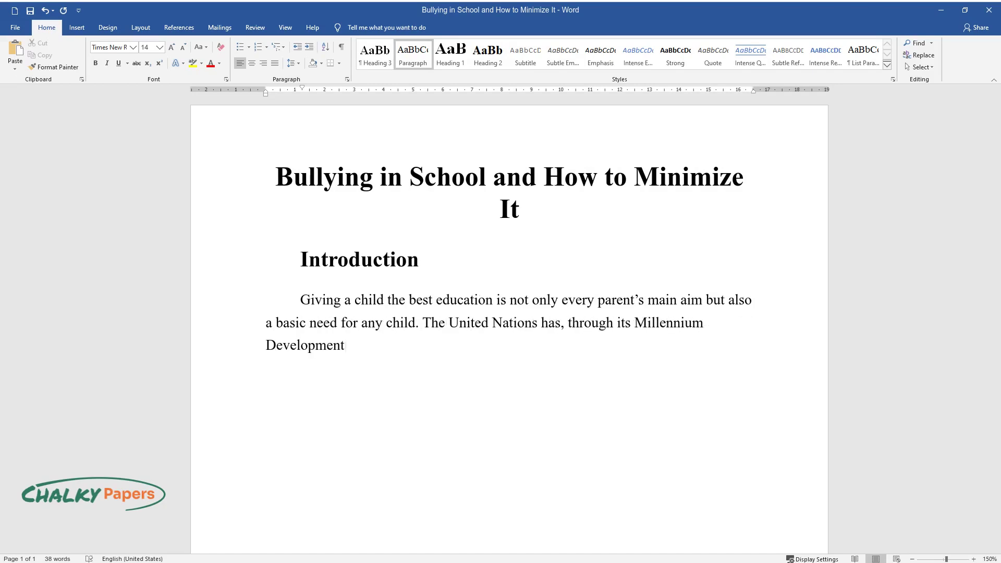
type(" Goals (MDGs), prioritized educ")
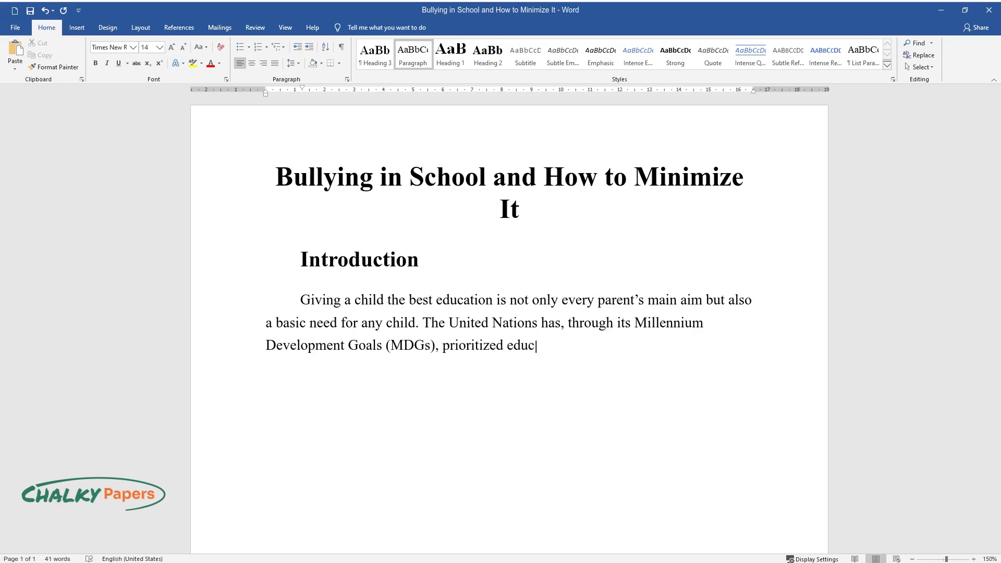
type("ation. In this regard, most parents end")
type("eavor to take their children to school at the e")
type("arliest age possible.")
key("Return")
scroll(509, 324, "down", 2)
type("However, while at school, students a")
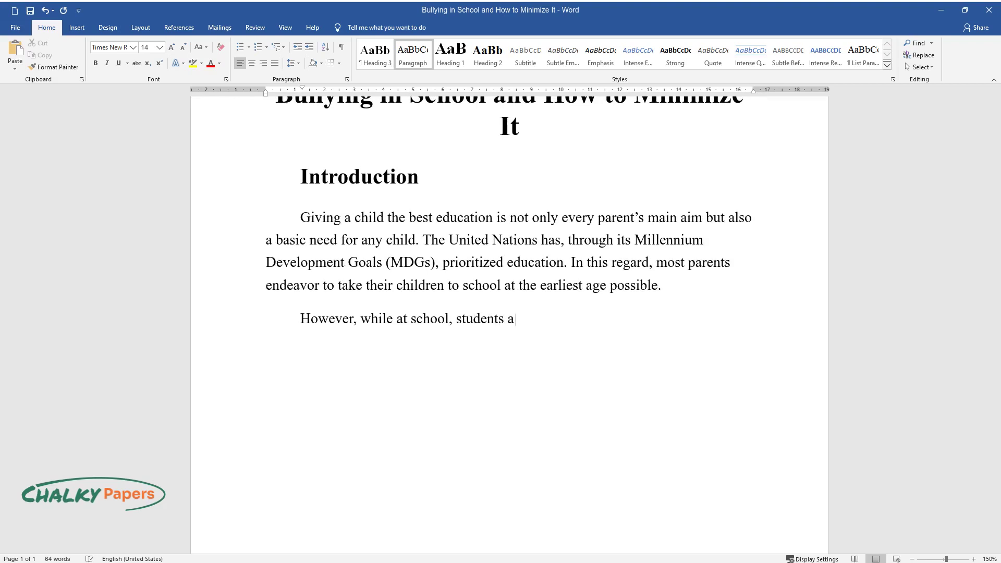
type("re exposed to various unwelcoming ")
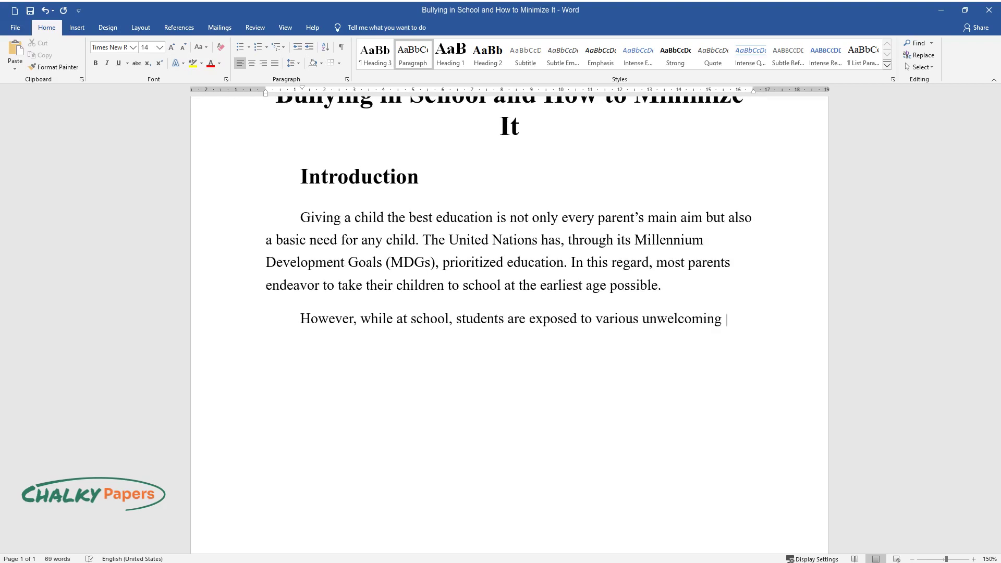
type("scenarios. Bullying is among the b")
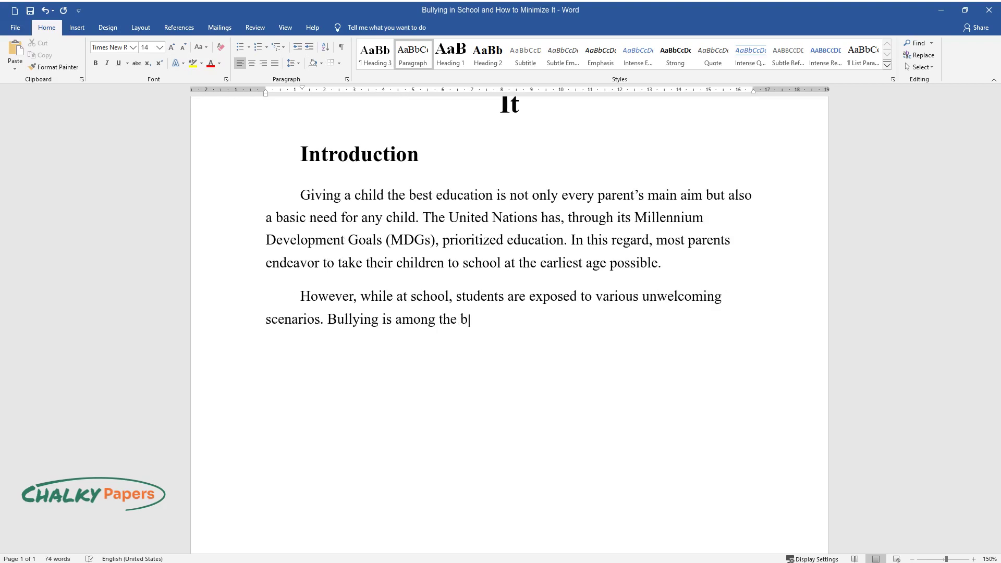
type("ad situations that students find t")
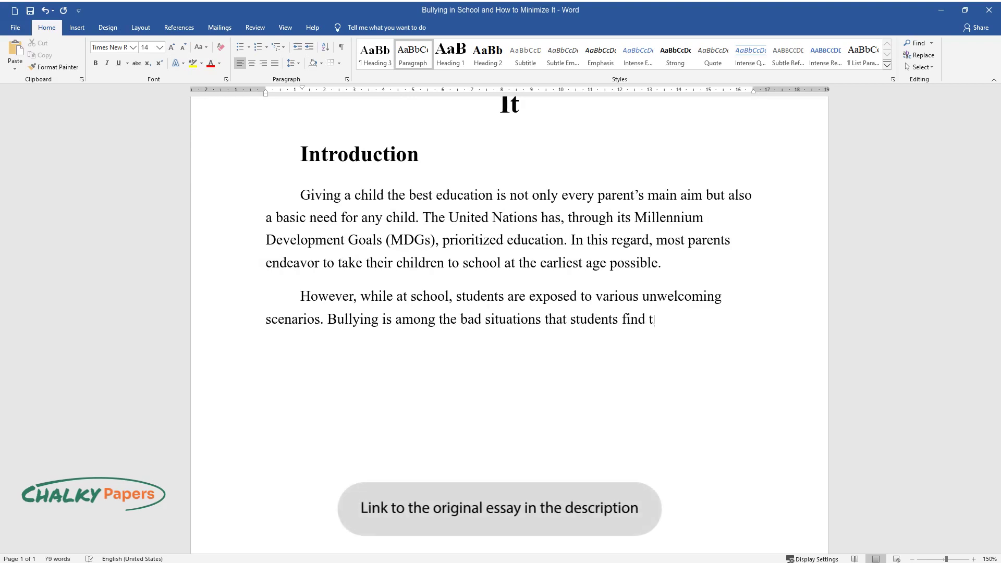
type("hemselves in a while at school. It ")
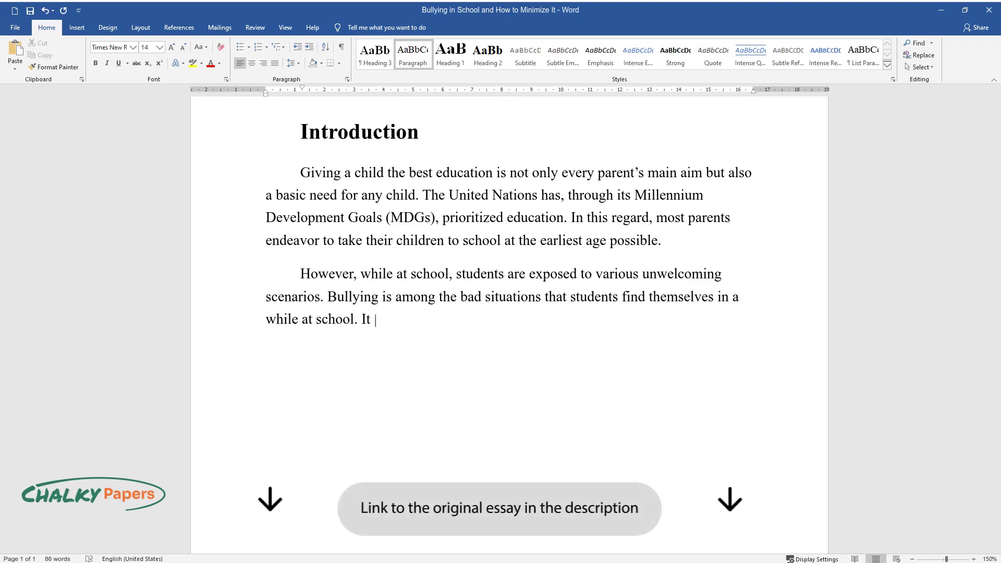
type("is important to note that though m")
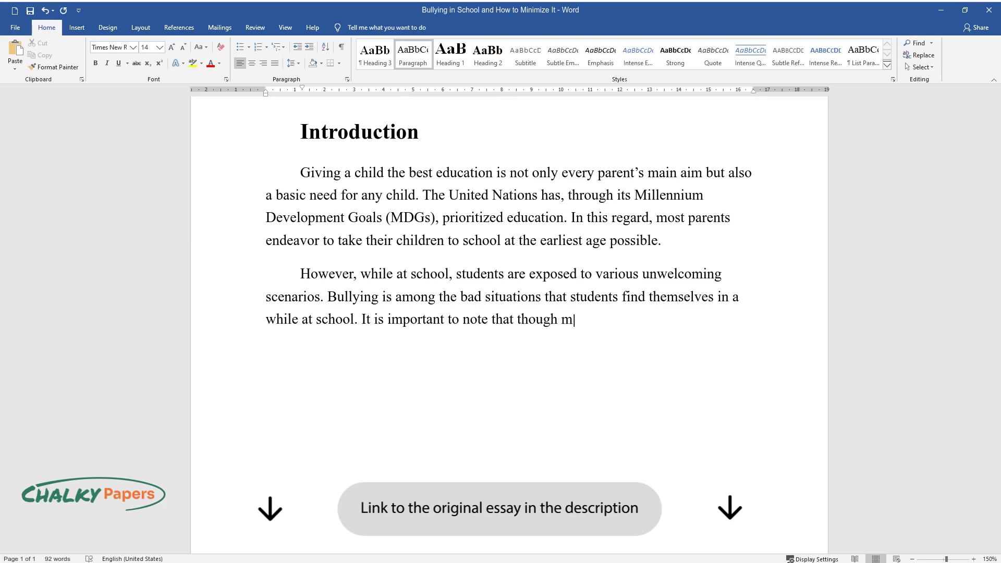
type("uch has been done to reduce bullying in our school")
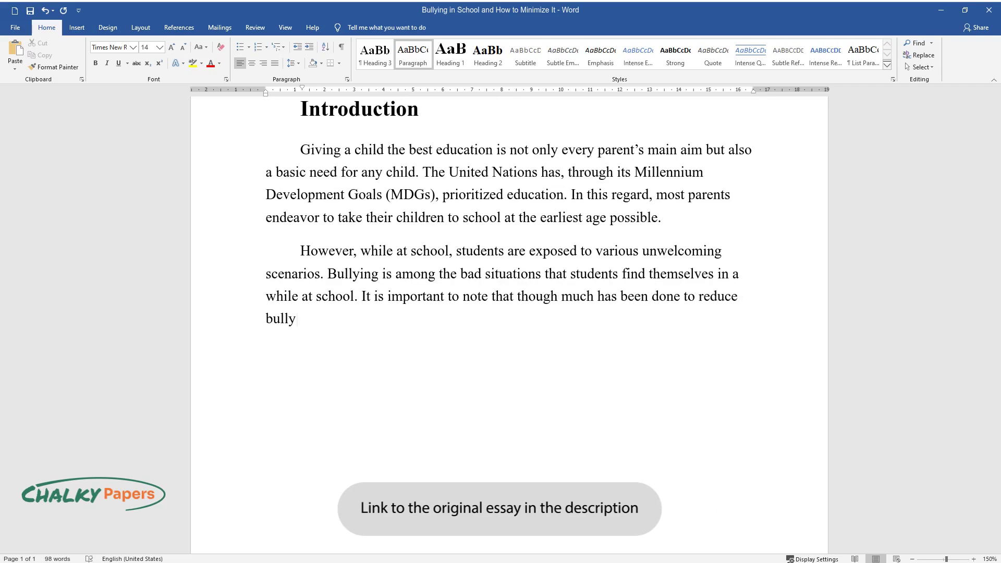
type("s; it is still taking place.")
Add a 'Types of Bullying' heading with a paragraph on group, individual and online bullying
key("Return")
type("Types of Bullying")
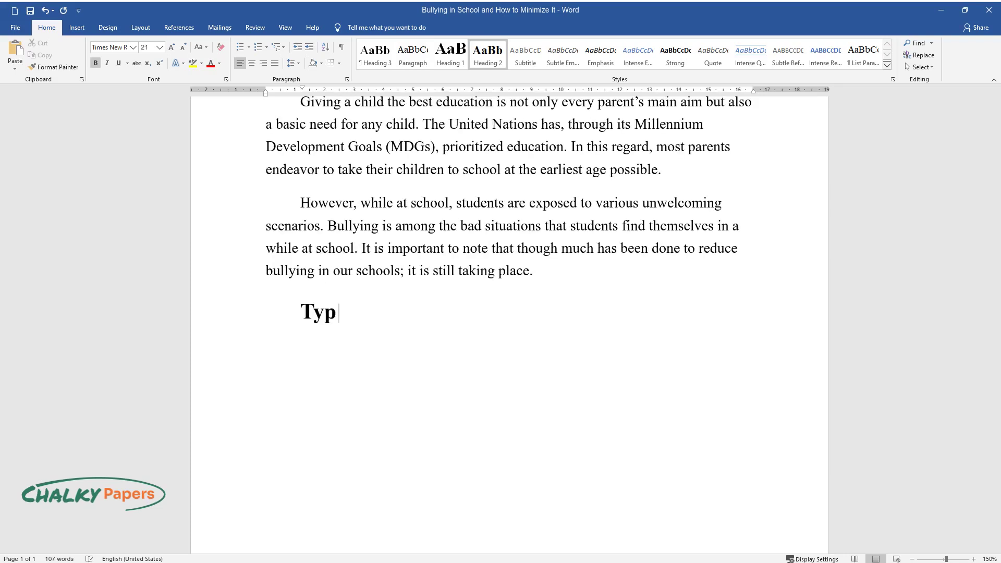
key("Return")
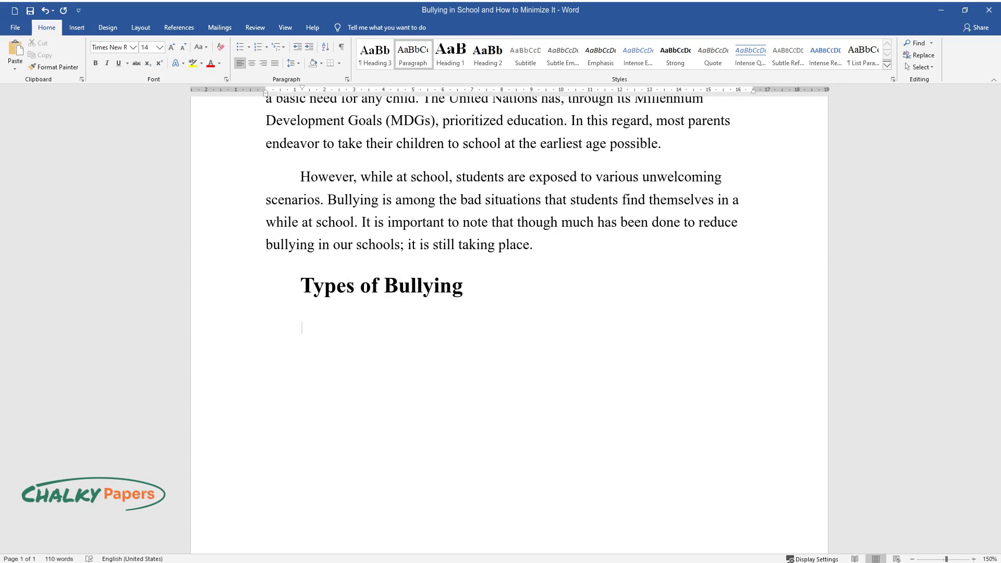
type("Bullying can be committed by a group of students or an individual student. Bullying executed")
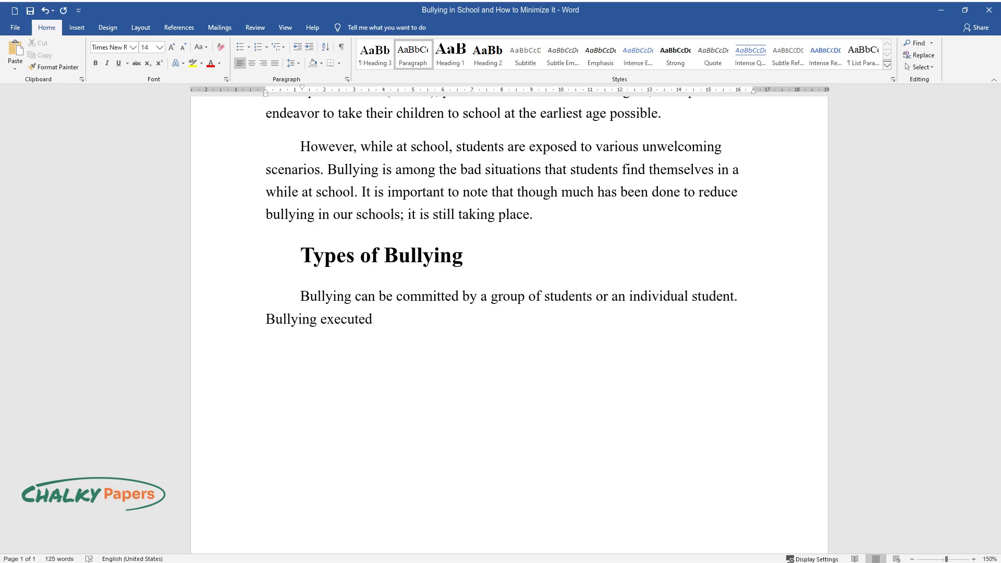
type(" by a group of students is usuall")
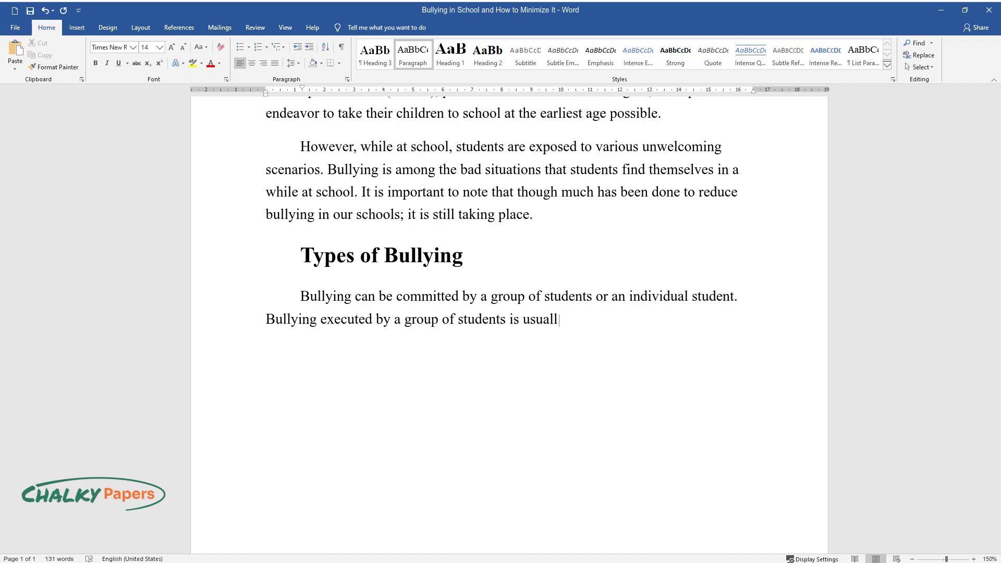
type("y prominent in high schools and ")
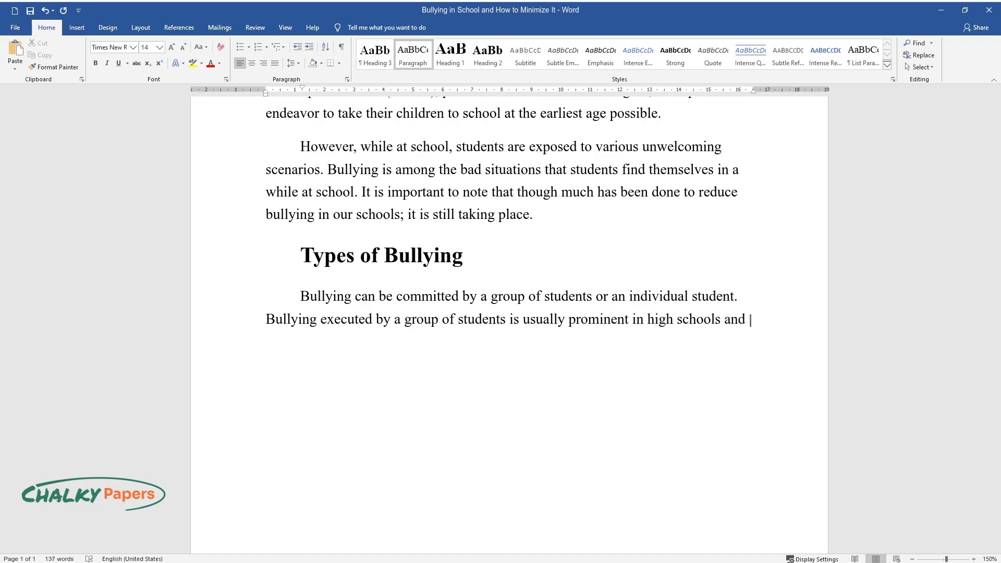
type("lasts longer than bullying perpet")
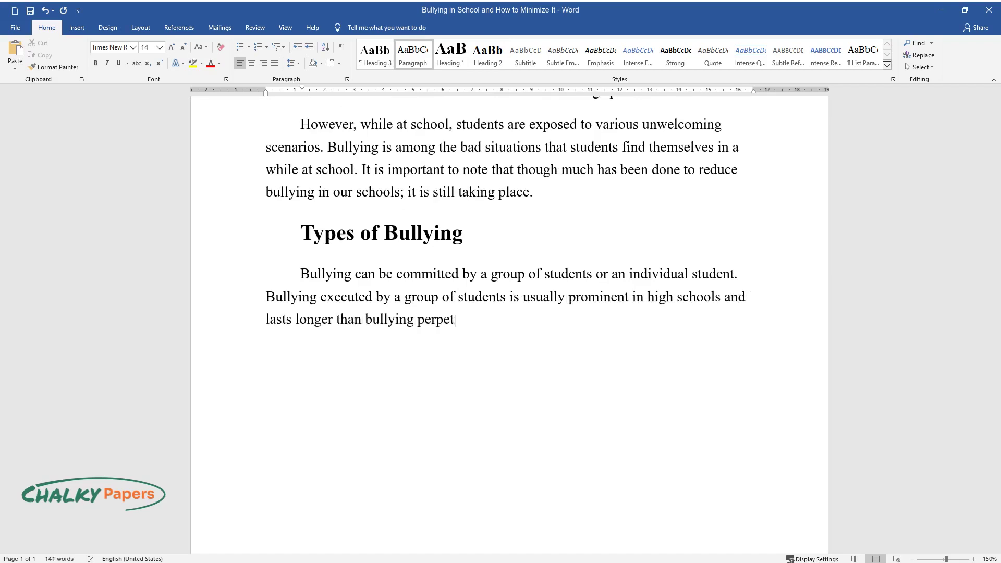
type("rated by an individual. Arguably")
type(", this is because the individuals ")
type("in a group encourage each other.")
type(" On the other hand, individual bu")
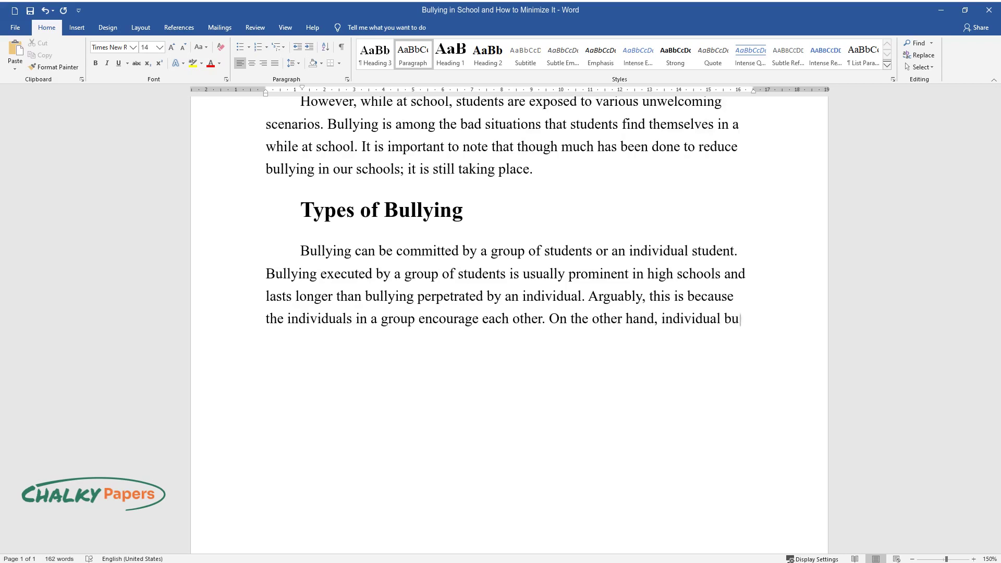
type("llying is more prevalent in elementary schools. Moreover, bullying")
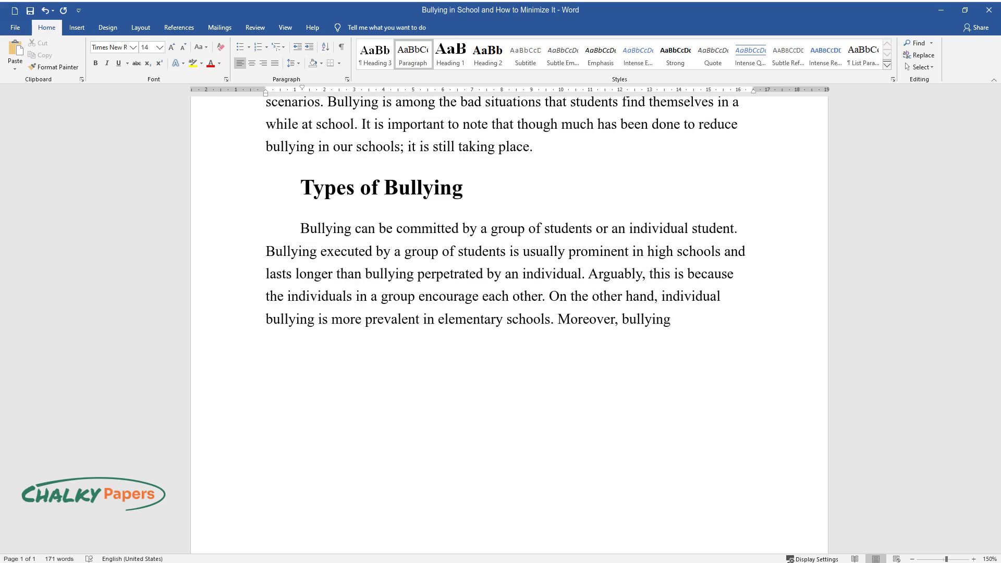
type(" can occur in person or on social media platforms.")
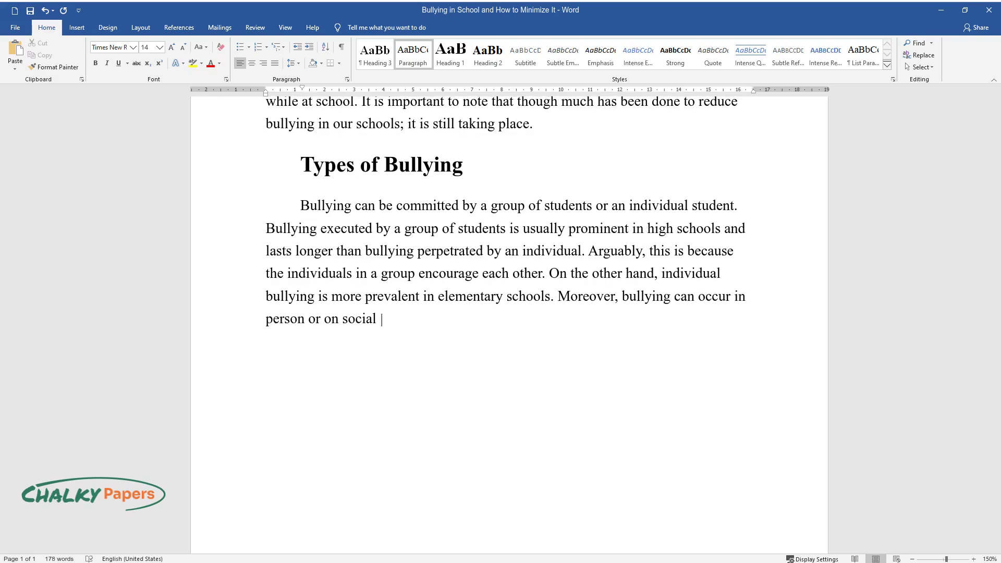
key("Return")
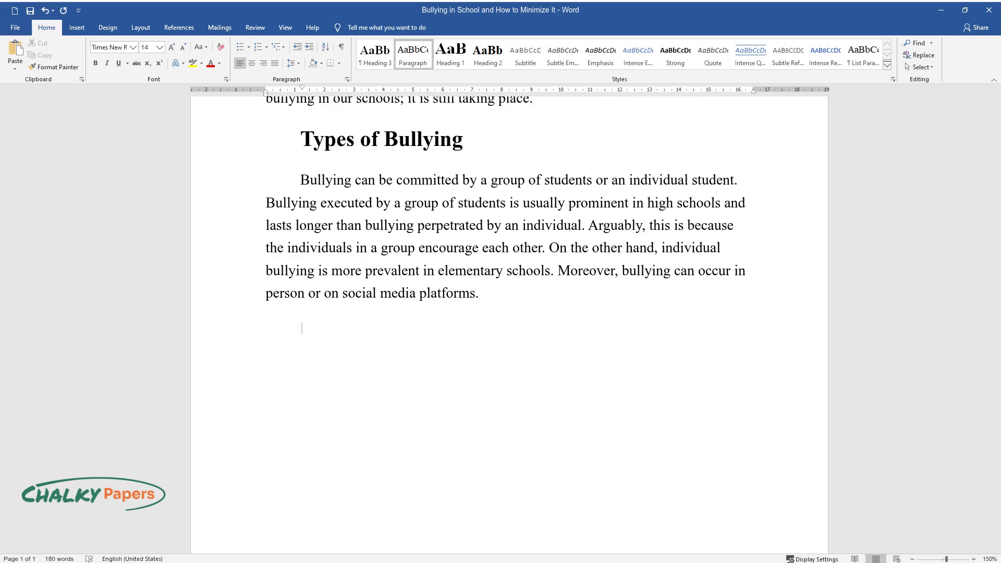
Complete the physical bullying paragraph, ending 'easily noticeable forms of bullying', and start a new paragraph
type("Physical bullying is the most ")
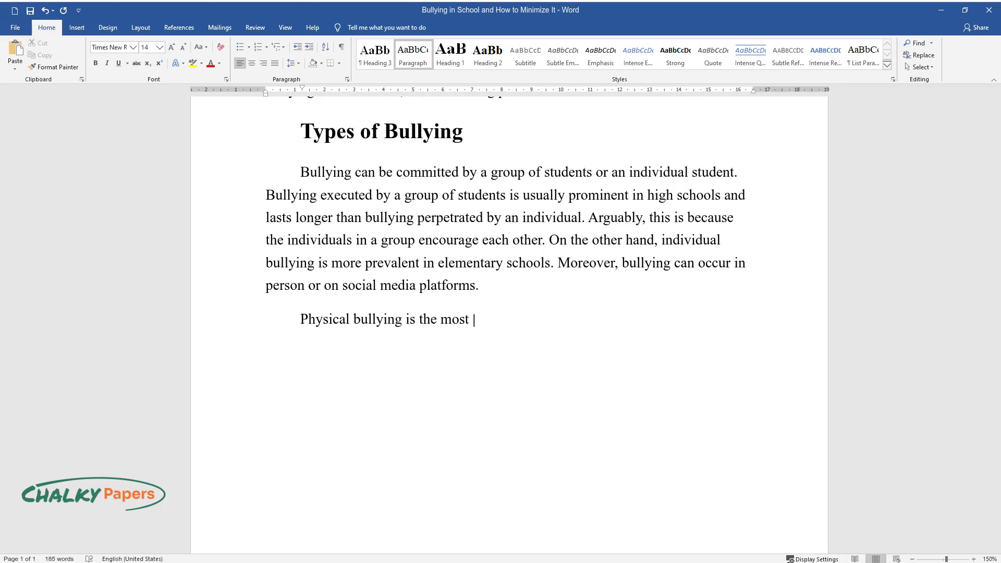
type("notorious in our schools. This is where the victim is subjected to")
type(" various physical abuses by the bu")
type("llies. This may include punching, pushing,")
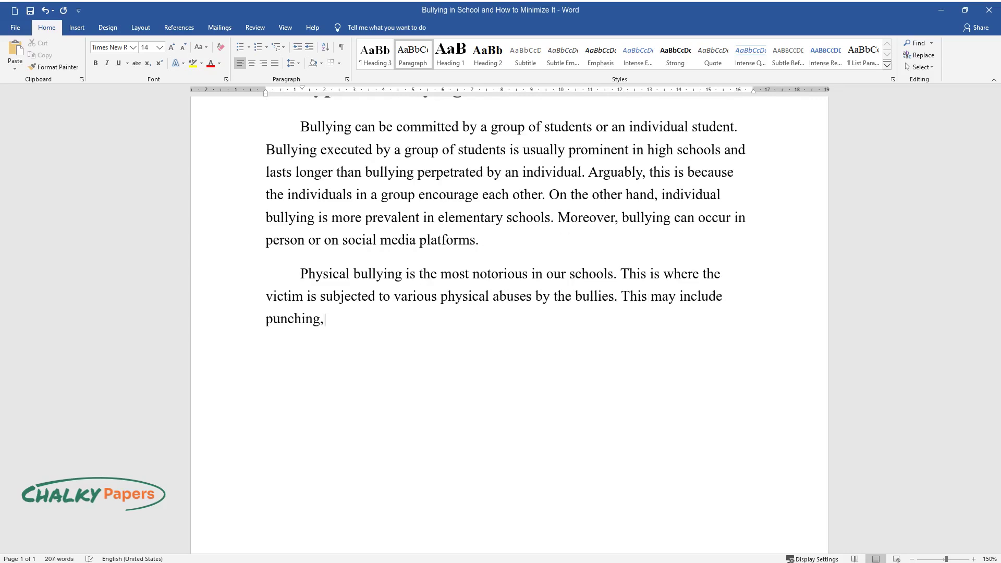
type(" inappropriate touching,")
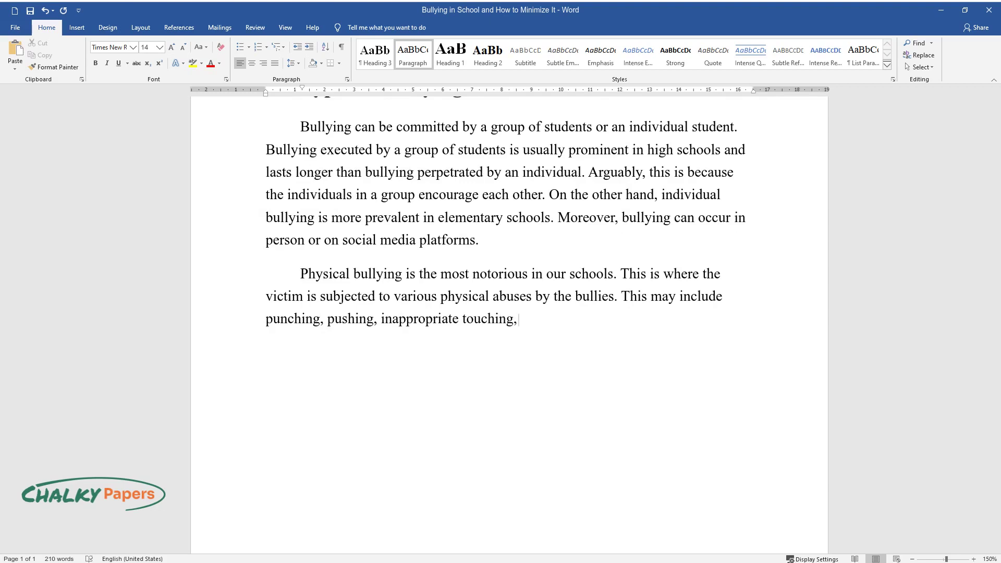
type(" and in some instances, fighting. ")
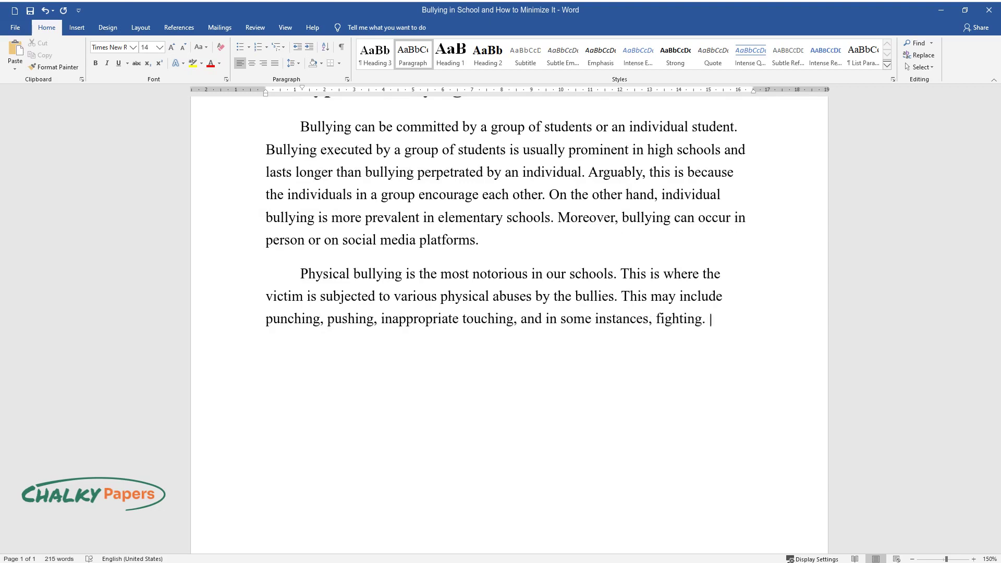
type("Mostly, students are forced to act in a manner contrary to their w")
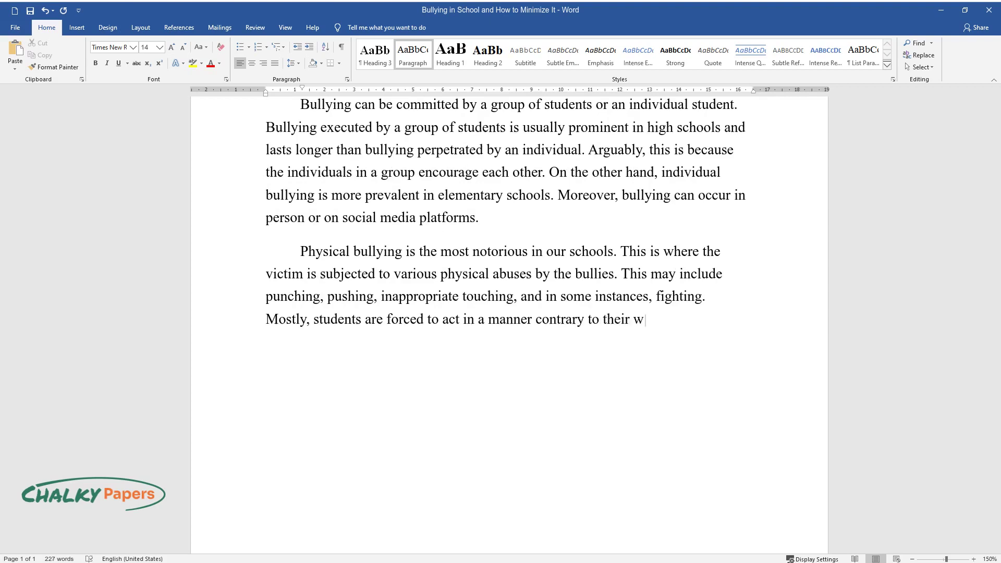
type("ishes. Due to the physica")
type("l injuries that are inflicted to t")
type("he victim, this is one of the easily noti")
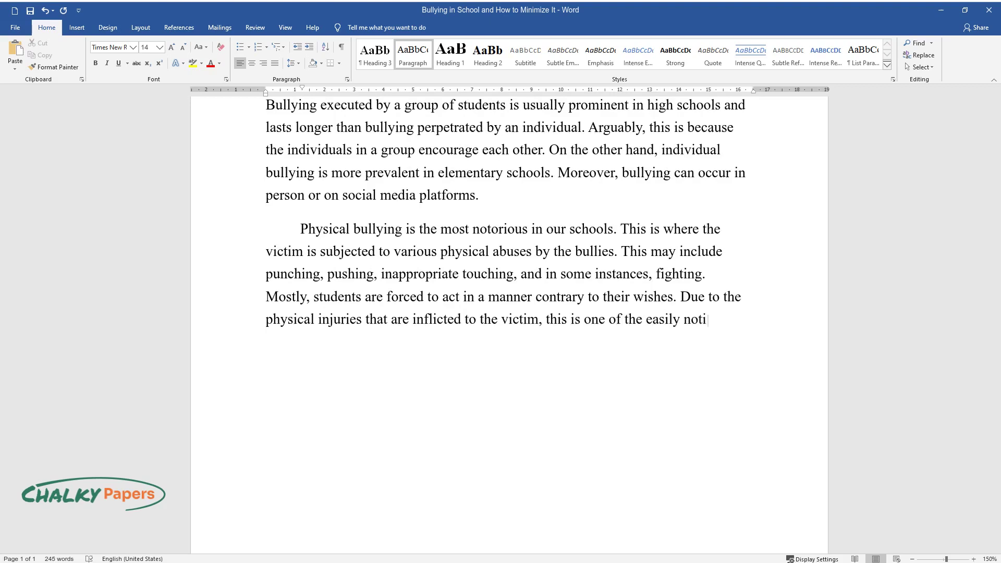
type("ceable forms of bullying.")
key("Return")
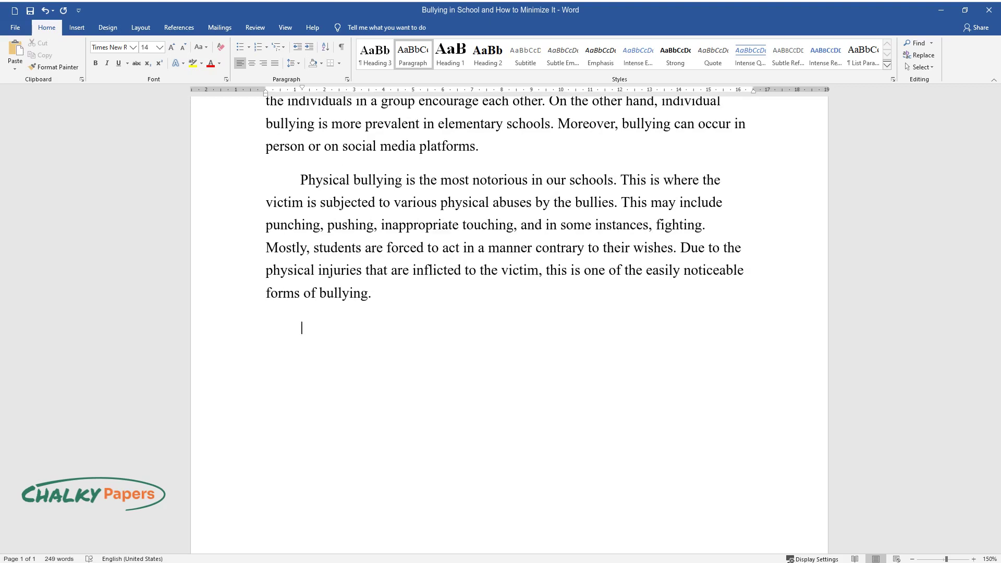
Type the emotional bullying paragraph, then begin the verbal bullying paragraph, 'Similarly, bullying can be verbal…'
type("On the same note, stude")
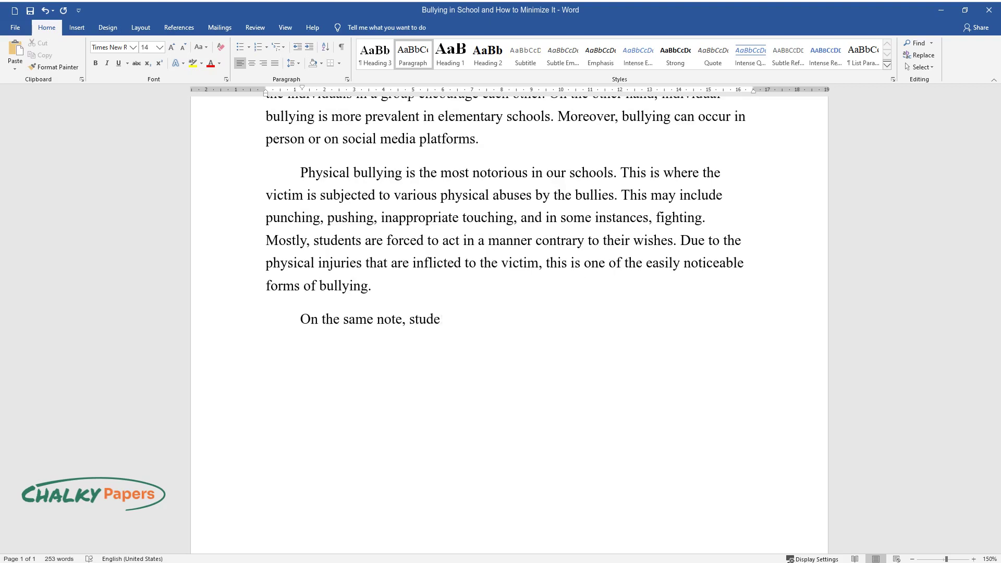
type("nts can also be subjected to emotio")
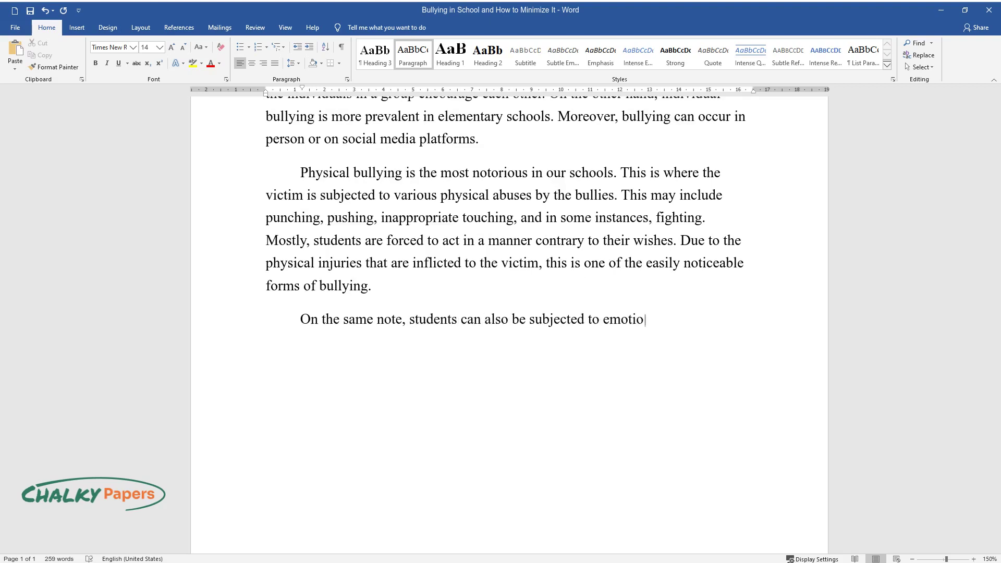
type("nal bullying. This is a situation where the bullies do something that causes psychological trauma to the victim. This may include hiding th")
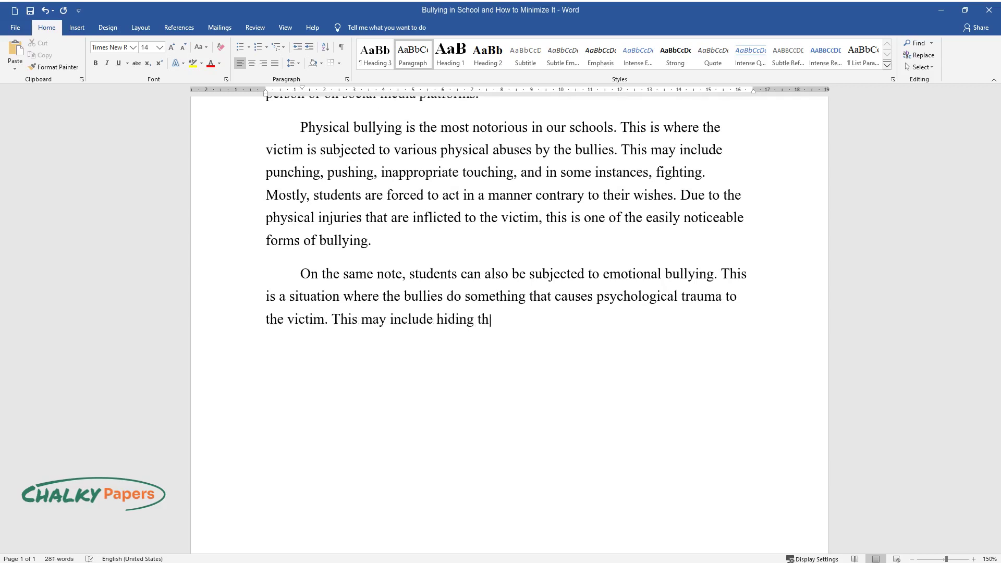
type("e belongings of the victim, spreadi")
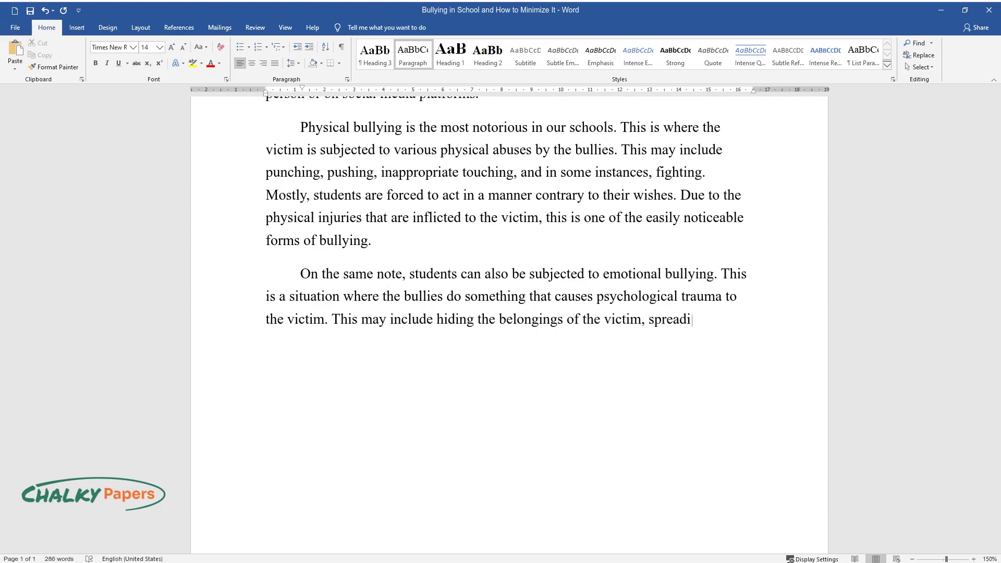
type("ng untrue information about the victim, and in some cases segregating the victim.")
key("Return")
type("Similarly, bullying can be verbal. The")
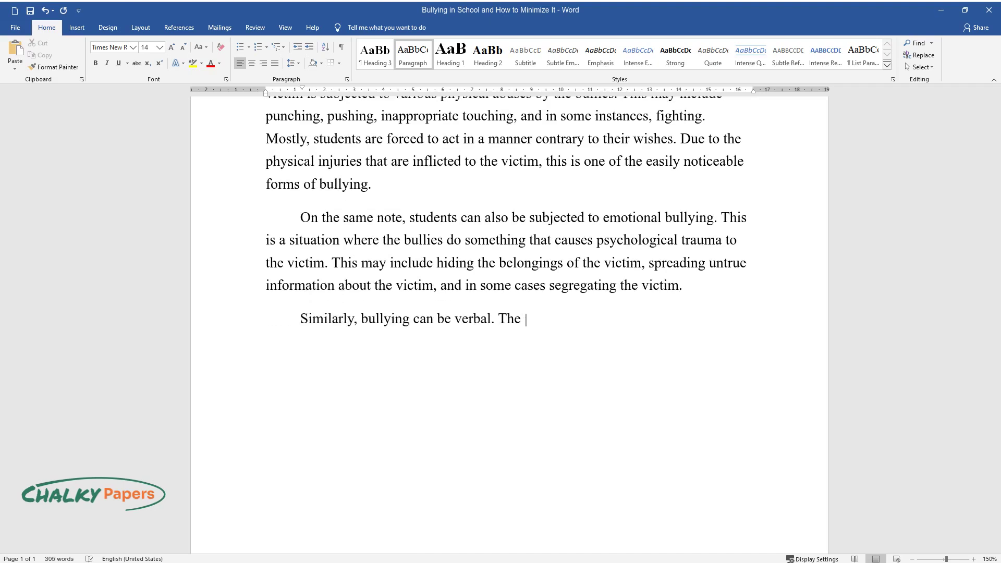
type(" victim can be laughed at by the b")
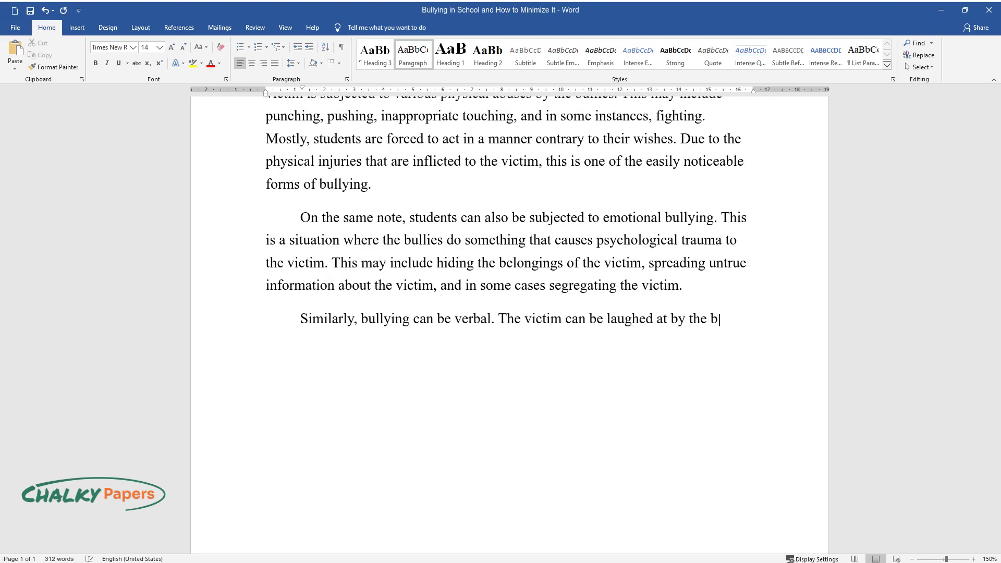
type("ullies, thus making him or her u")
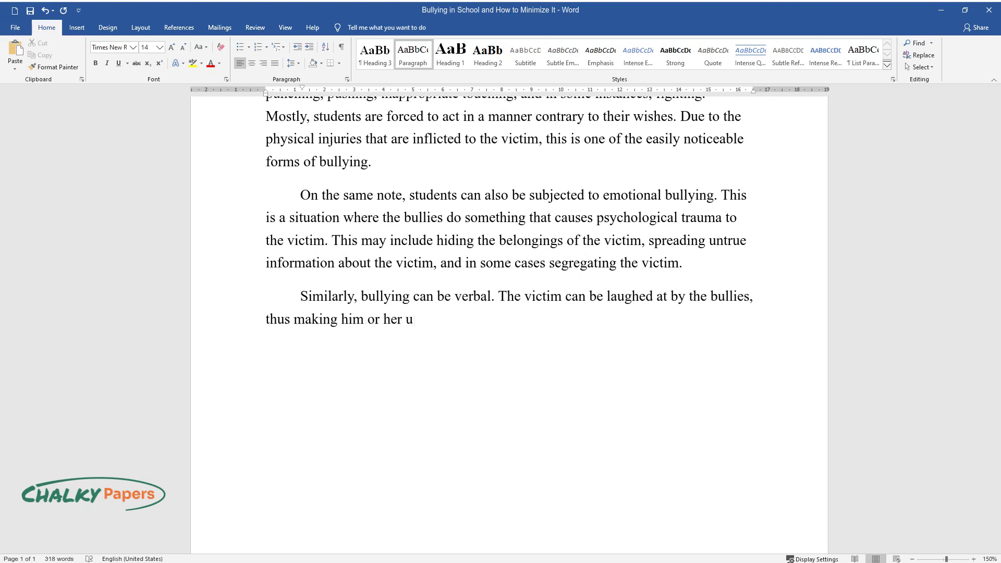
type("ncomfortable. Teasing is also included in this category. Bullying is also perpetrated through soci")
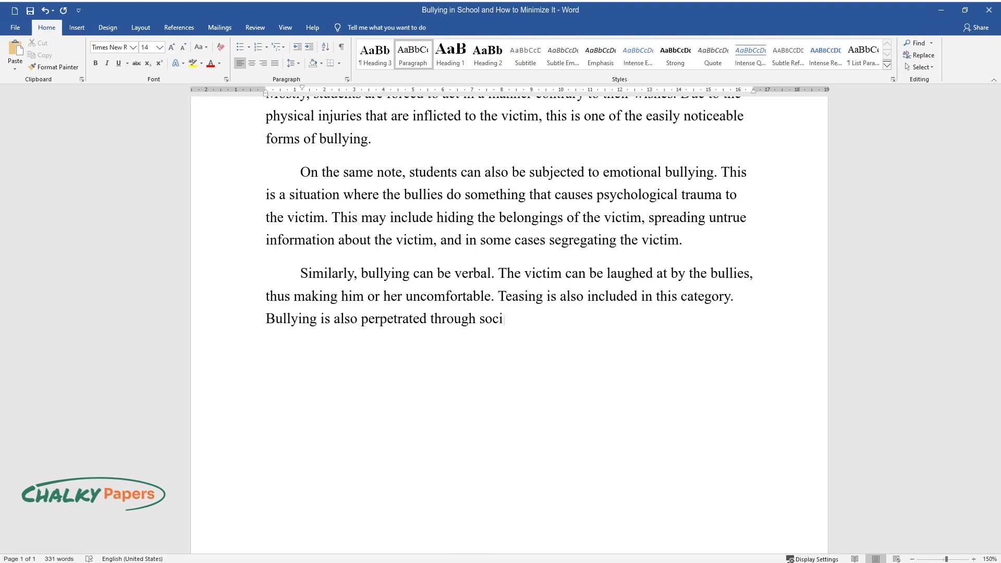
type("al media. Students can be threate")
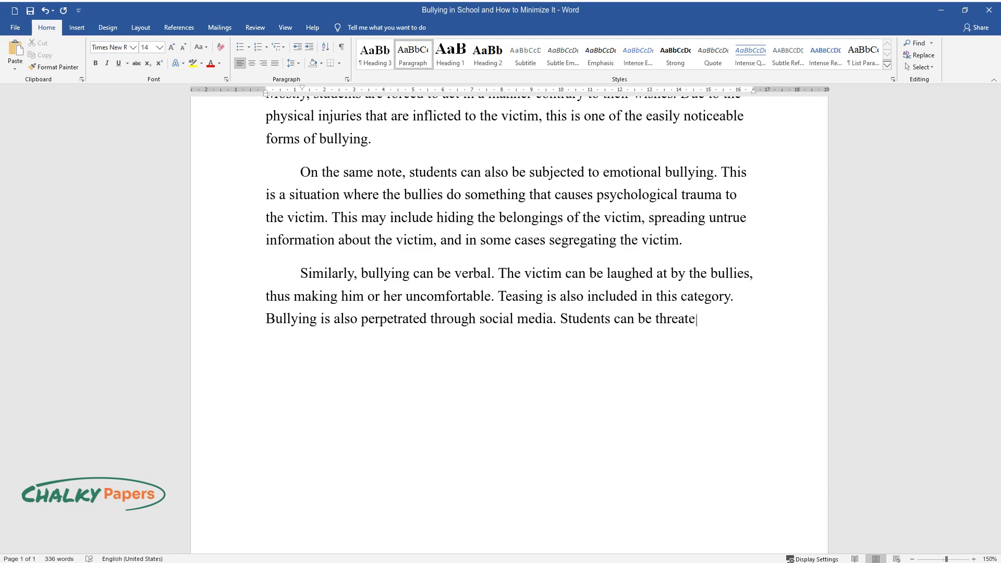
type("ned or even be compelled to do things against their wishes through t")
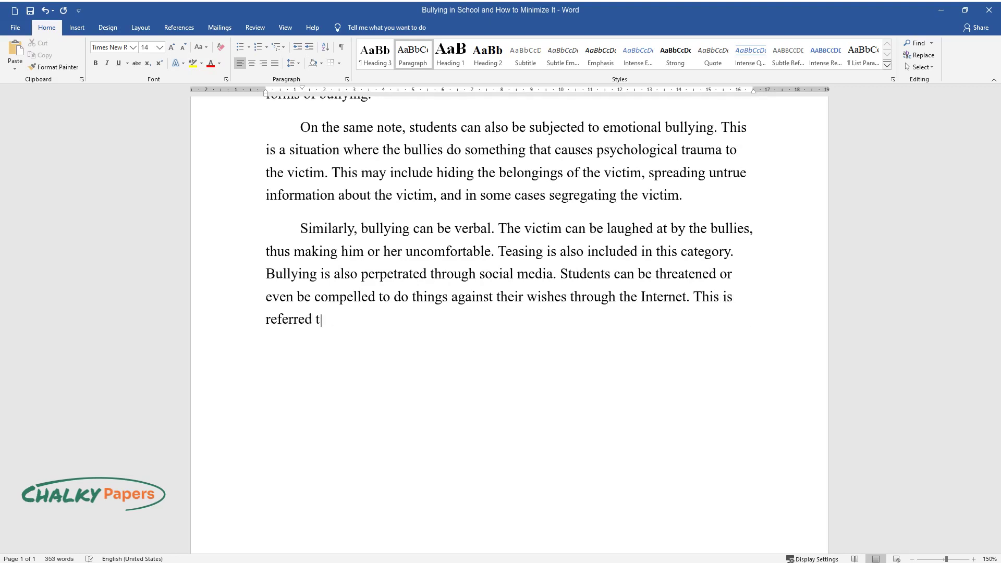
type("he Internet. This is referred to as cyberbullying and is very di")
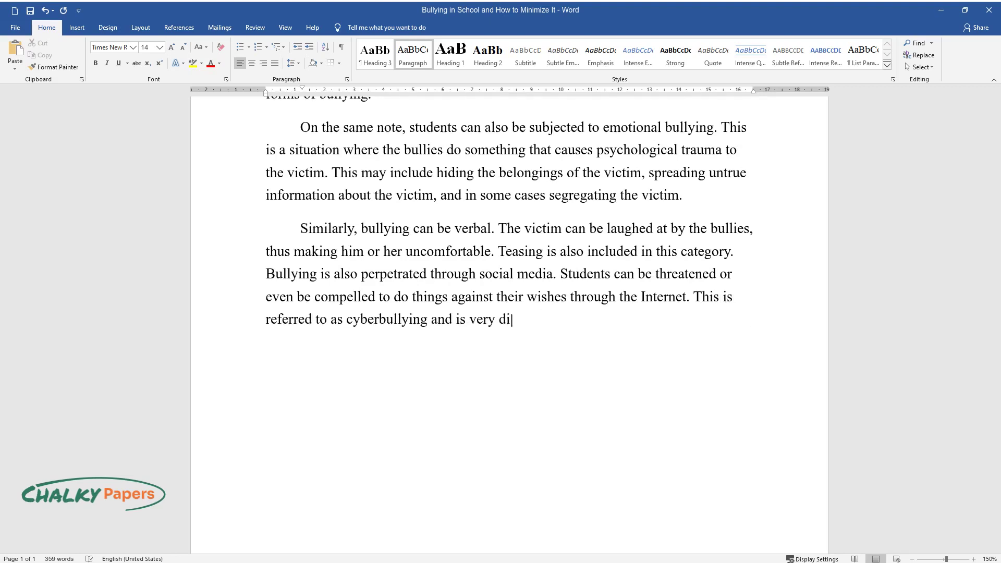
type("fficult to notice. It is crucial to note that the")
type("re is also sexual bullying in our schools.")
Add a 'How to Minimize Bullying' heading and begin its paragraph on implementing anti-bullying policy
key("Return")
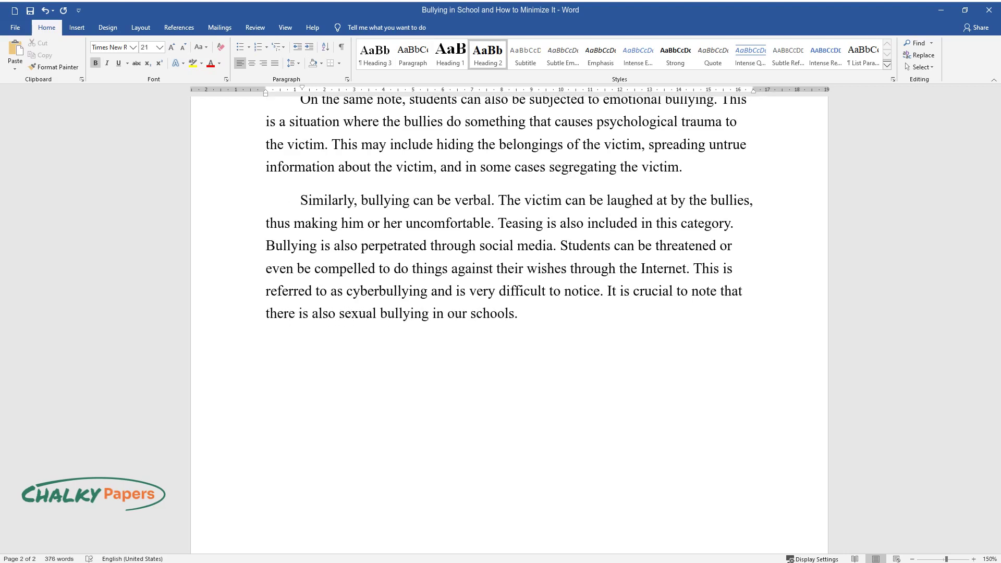
type("How to Minimize Bullying")
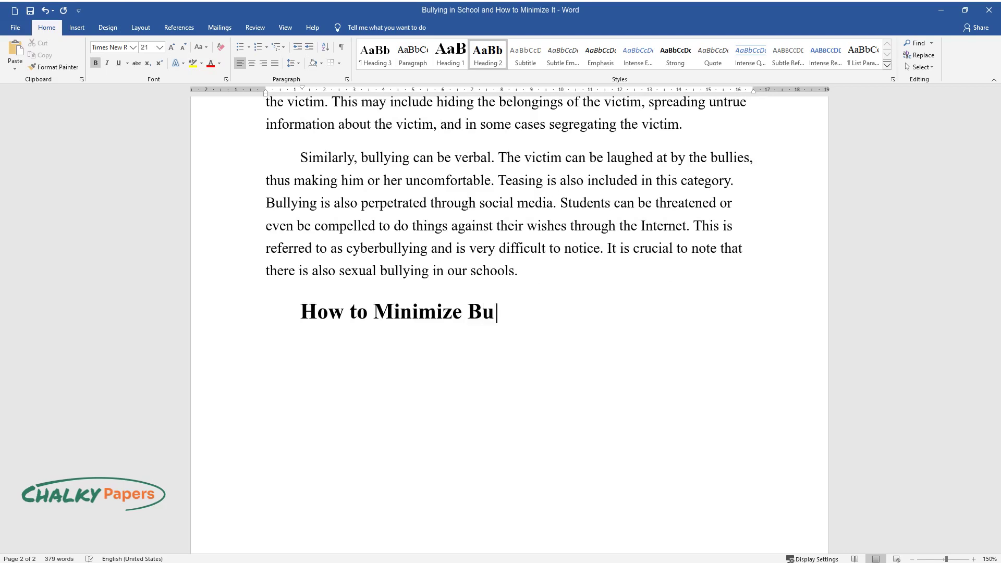
key("Return")
type("The f")
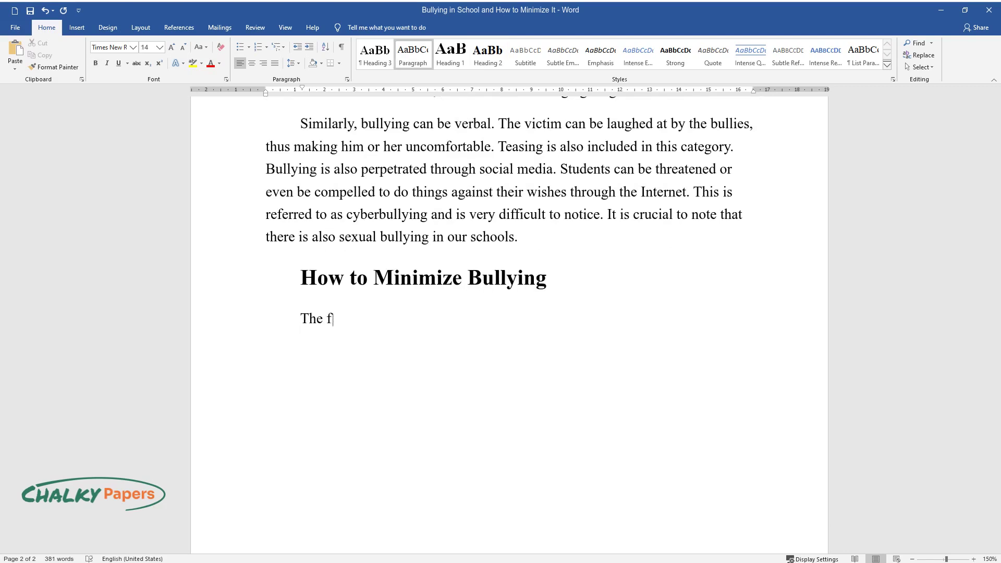
type("irst, and probably most important,")
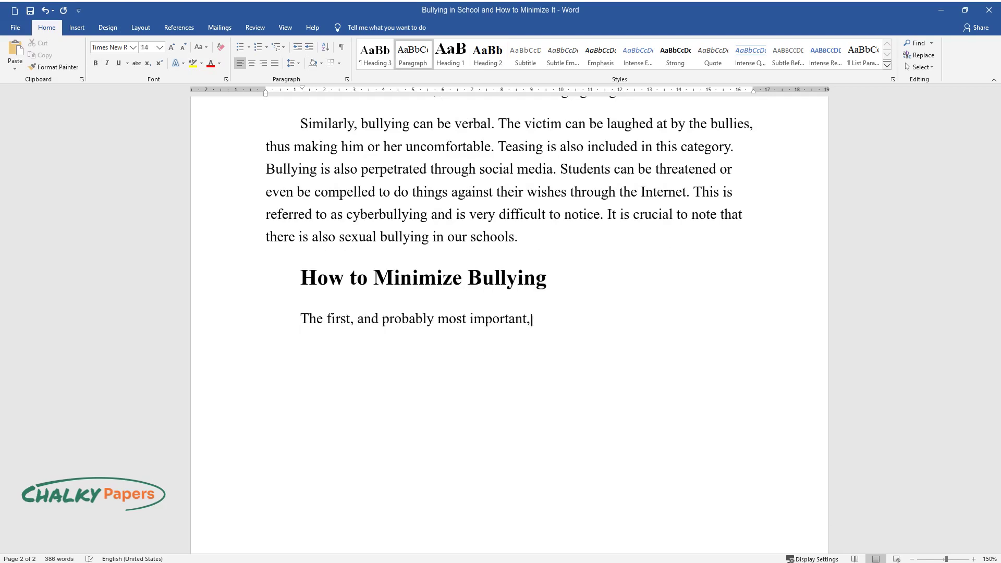
type(" way of reducing bullying in scho")
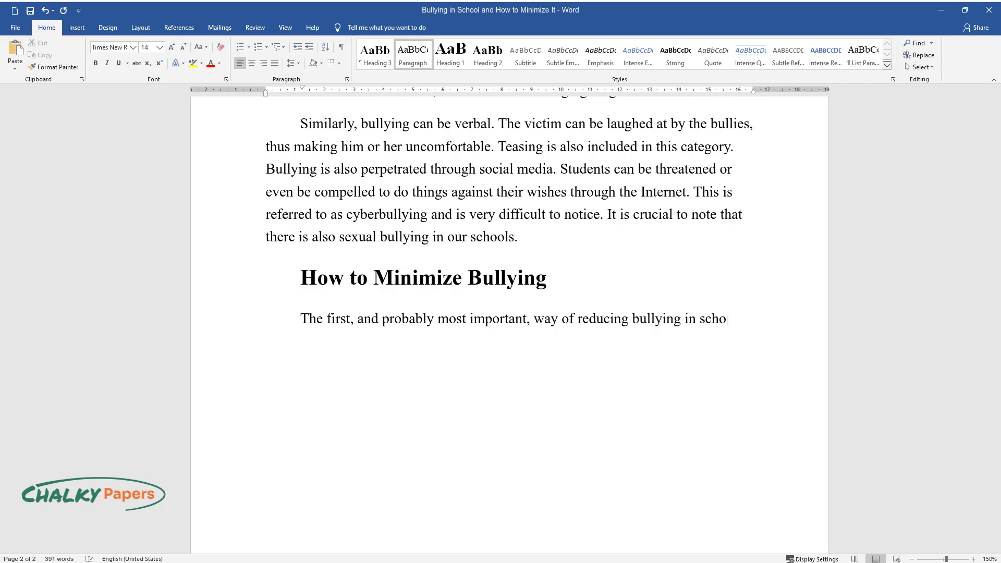
type("ols is by implementing the anti-b")
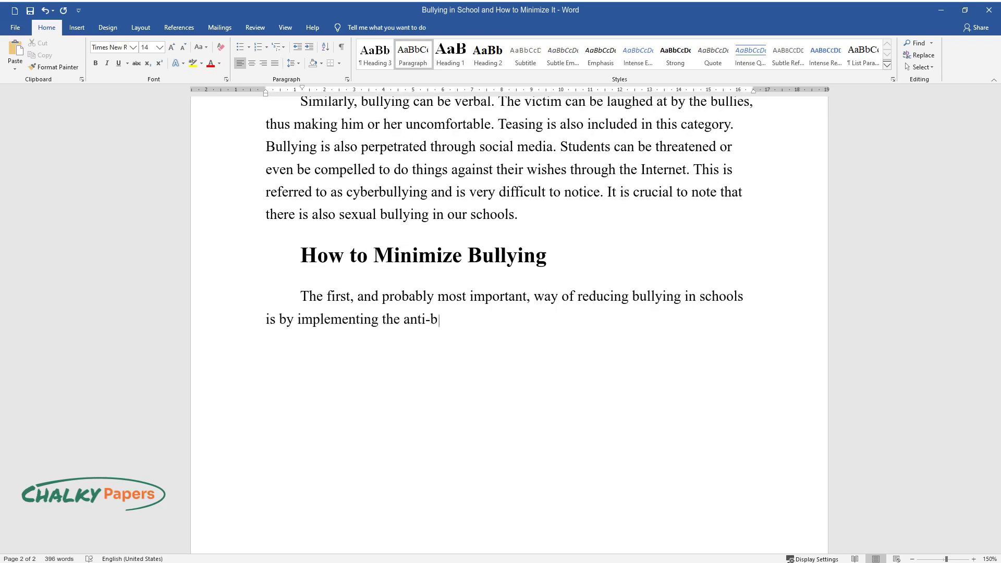
type("ullying policy. Strict regulations")
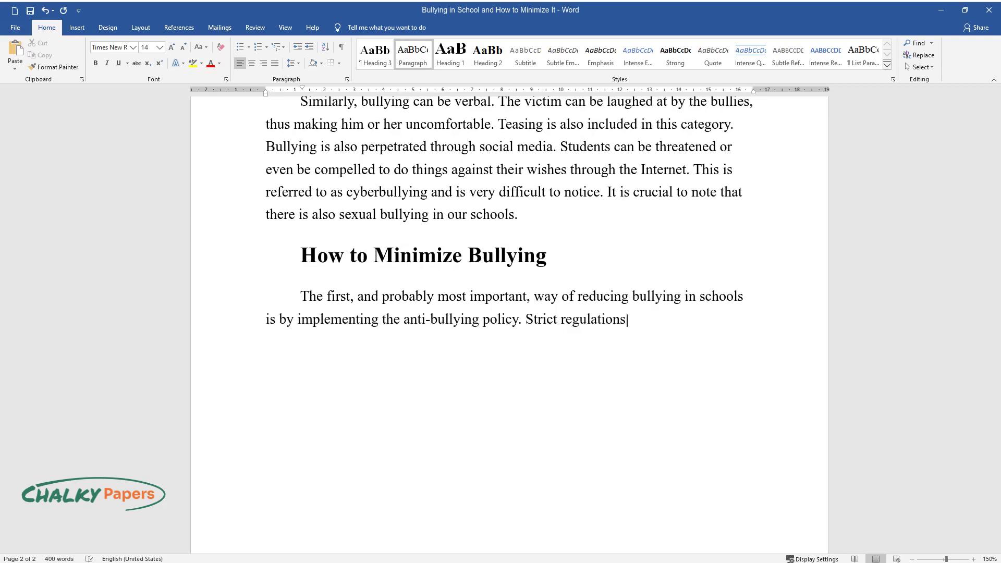
type(" should be put in place to counter any form of bullying. On the sa")
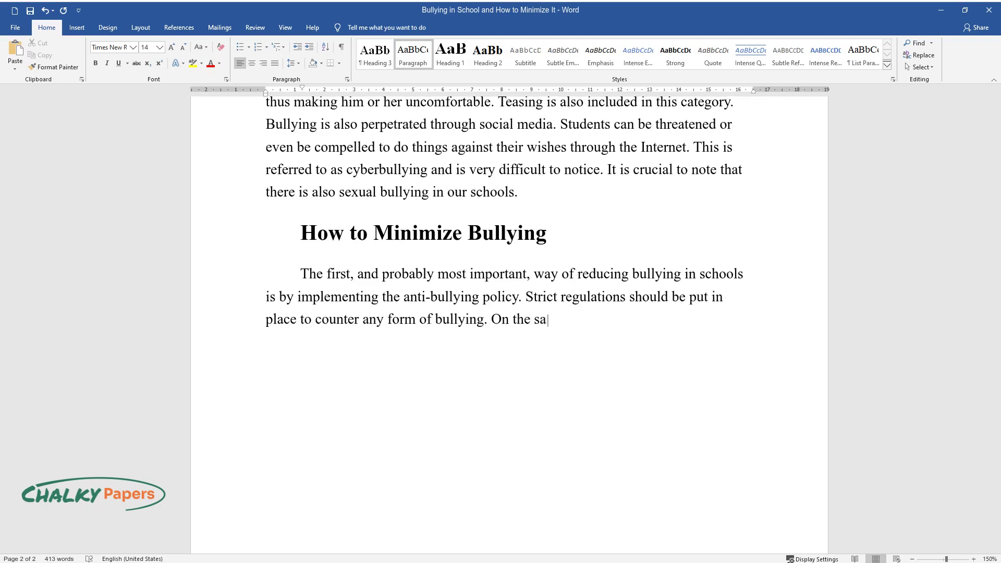
type("me note, students found bullying o")
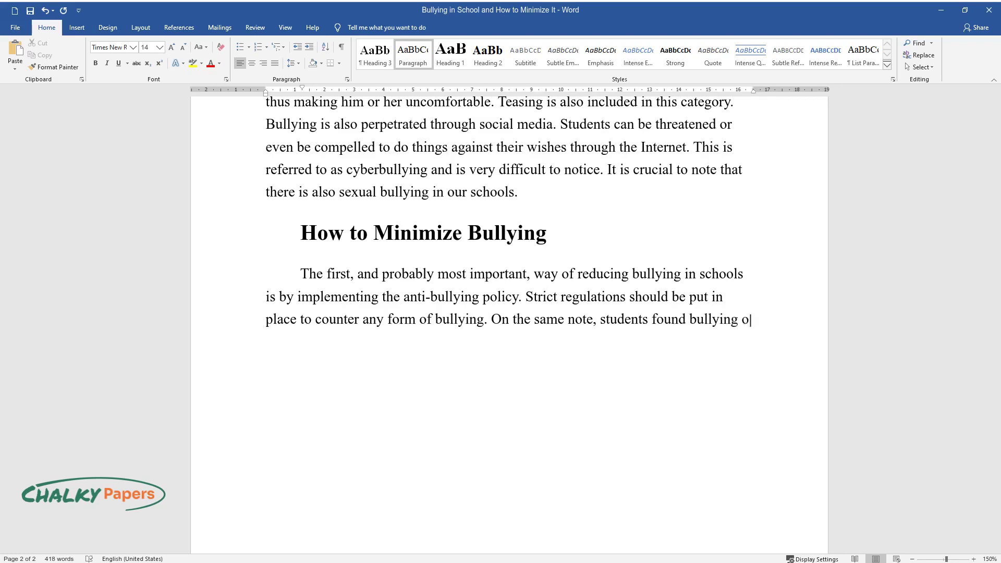
type("thers should be punished to serve as examples to others with bullyi")
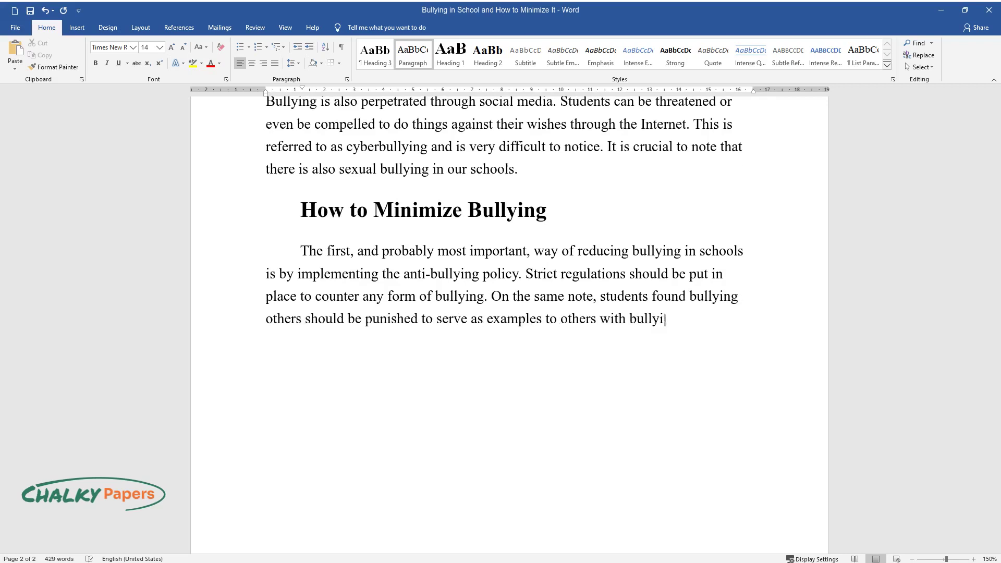
type("ng tendencies. Secret systems of ")
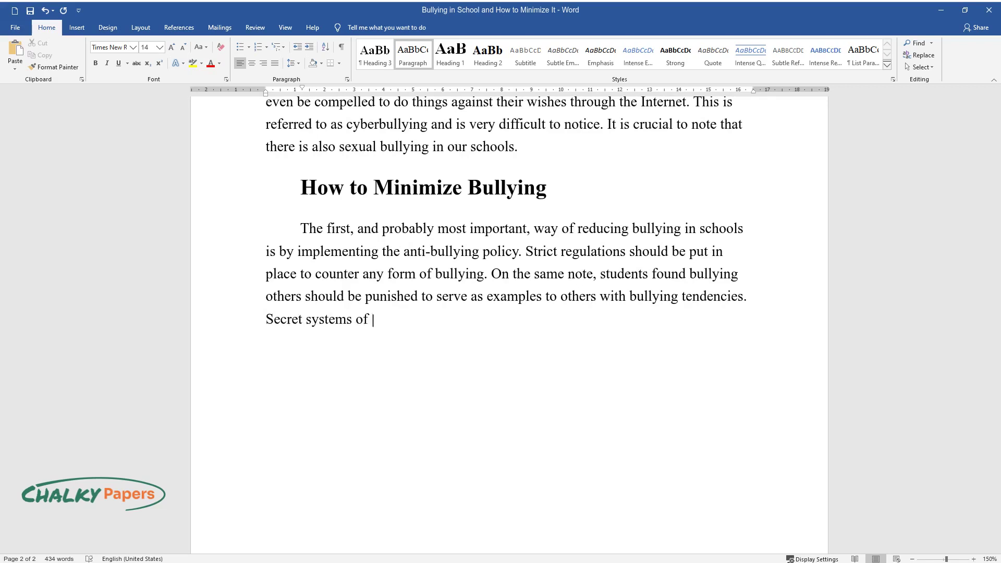
type("reporting bullying in schools sho")
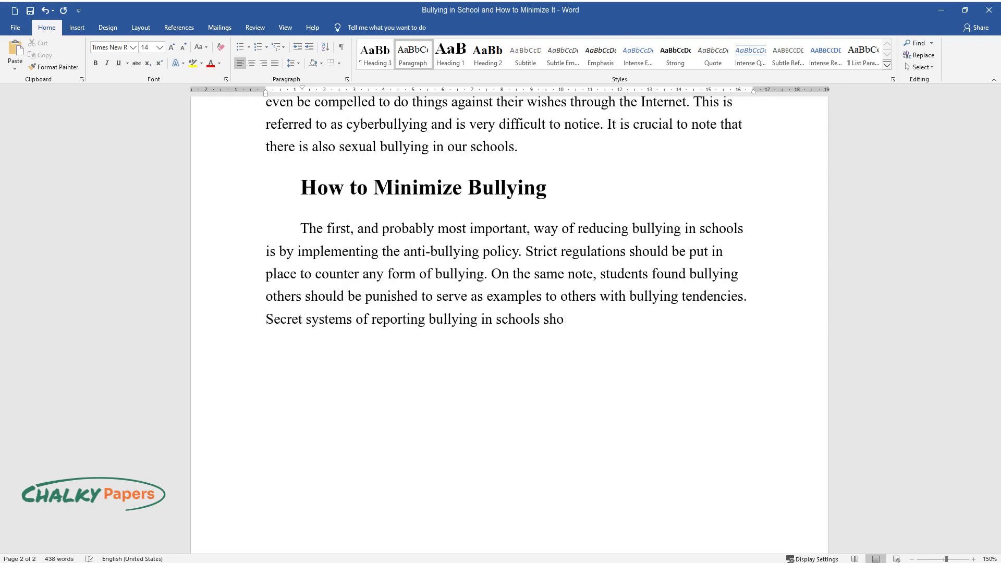
type("uld also be put in place.")
Begin the 'Moreover, students should be educated…' paragraph on bullying's forms and how to avoid them
key("Return")
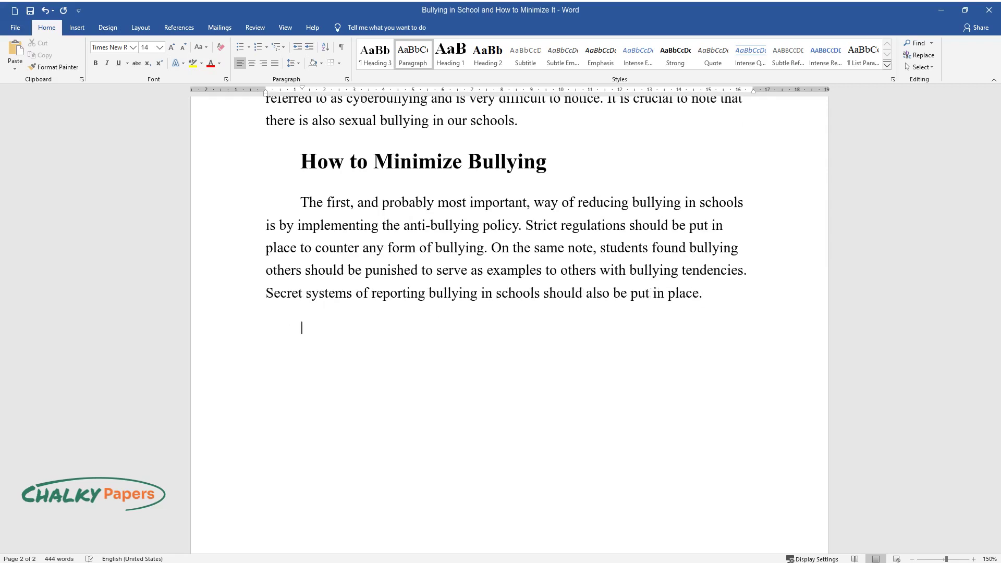
type("Moreover, students sho")
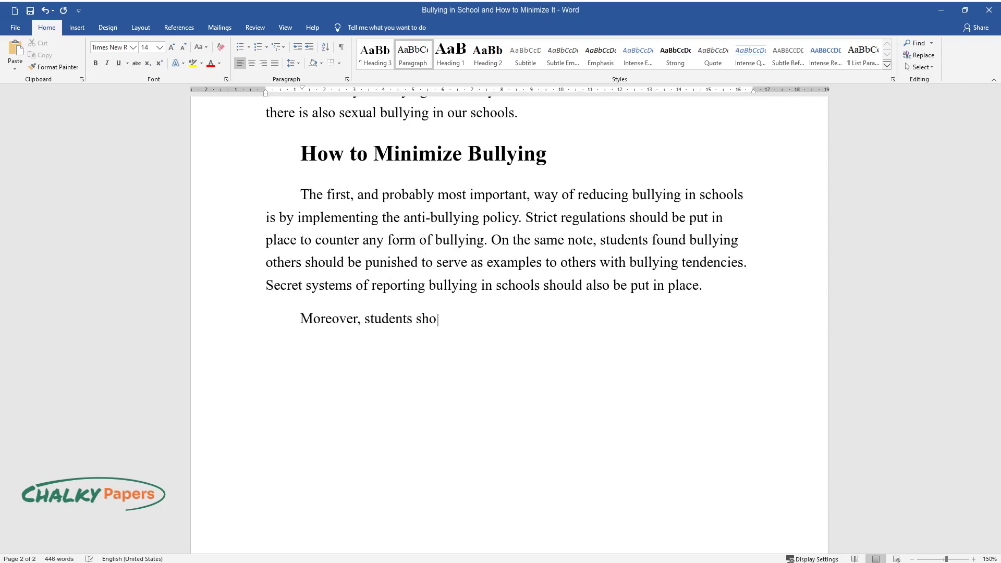
type("uld be educated on the various forms")
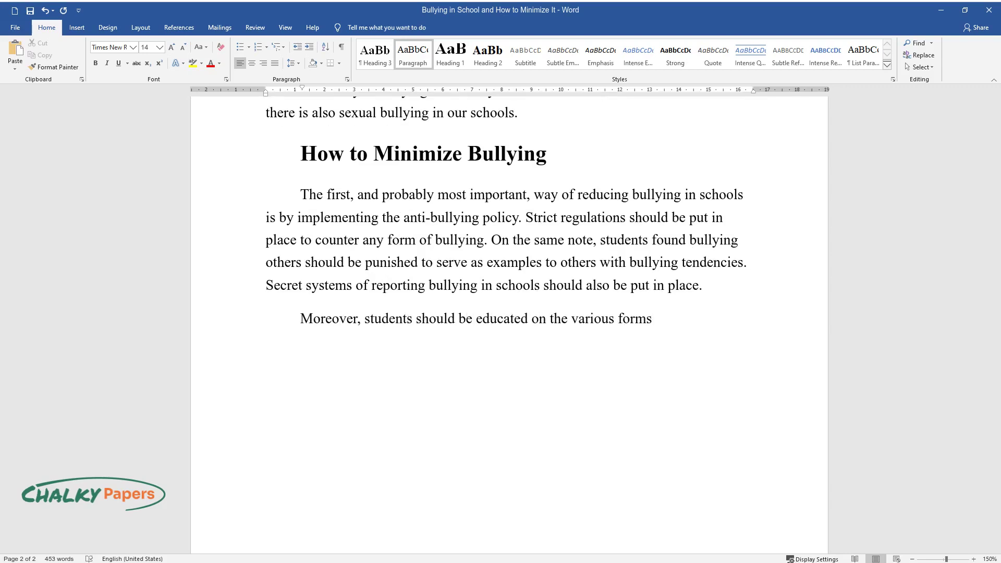
type(" of bullying and how to avoid them. I")
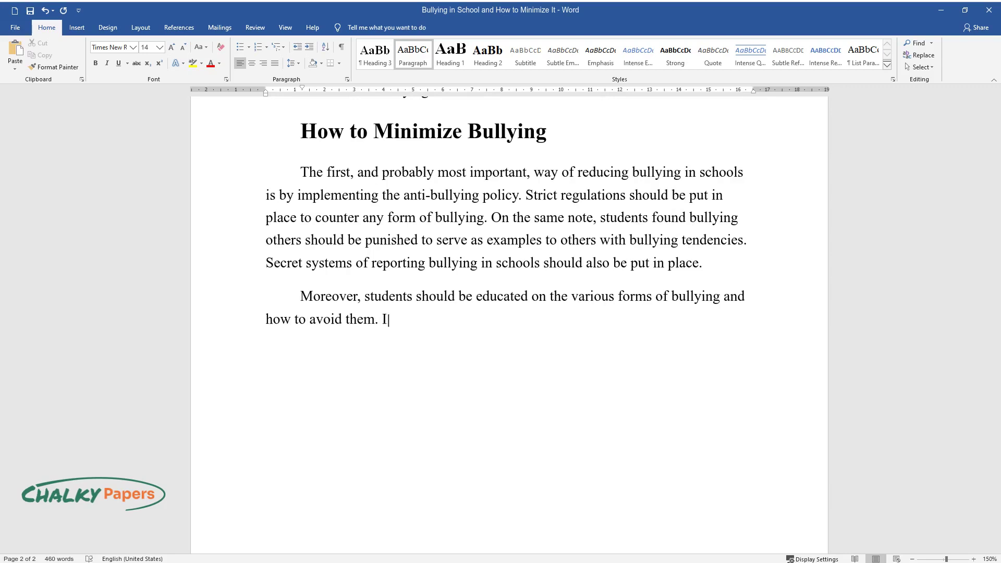
type("t is difficult to mistreat a person ")
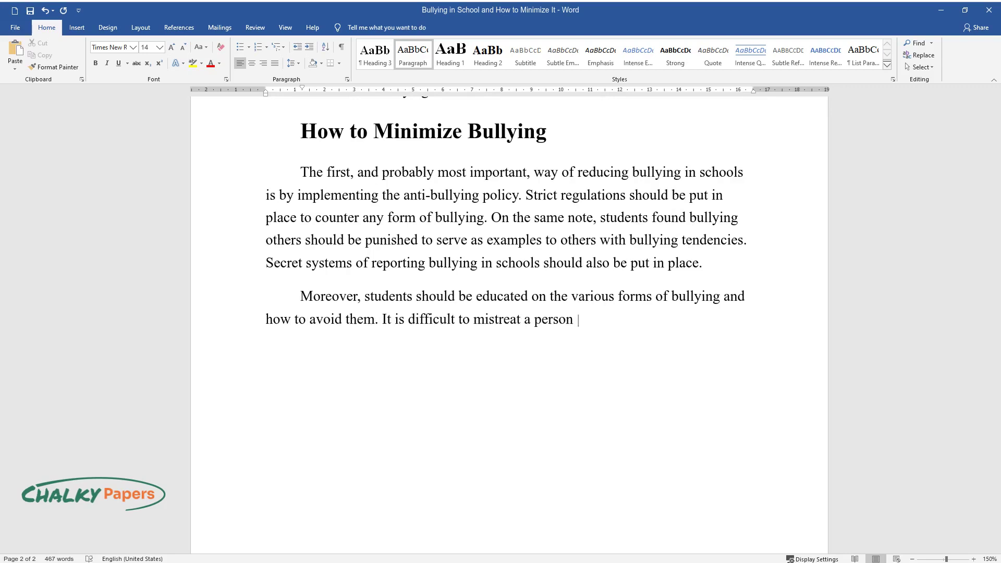
type("who is aware of the forms of mistreat")
type("ment. On the same note, students sho")
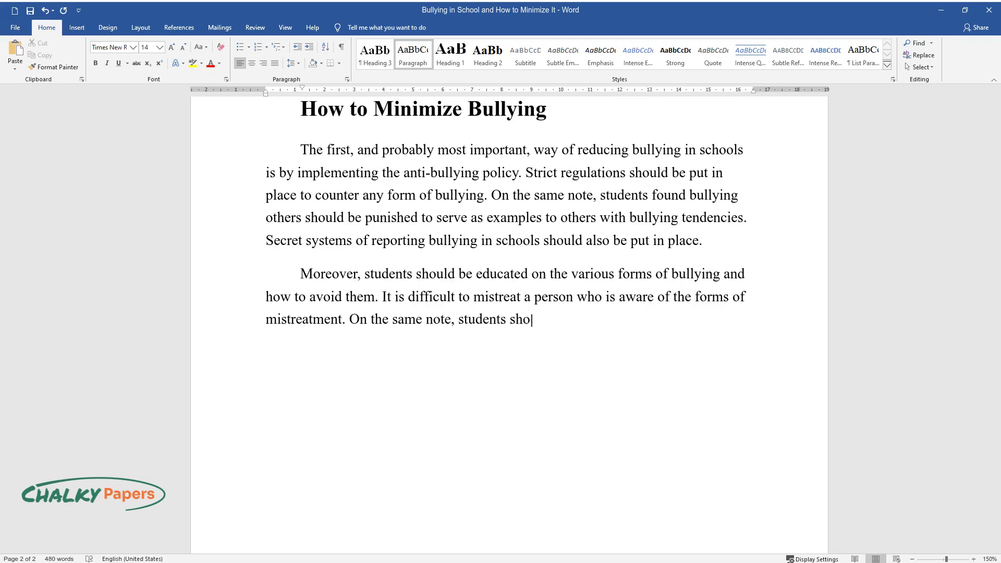
type("uld be taught on the motives and caus")
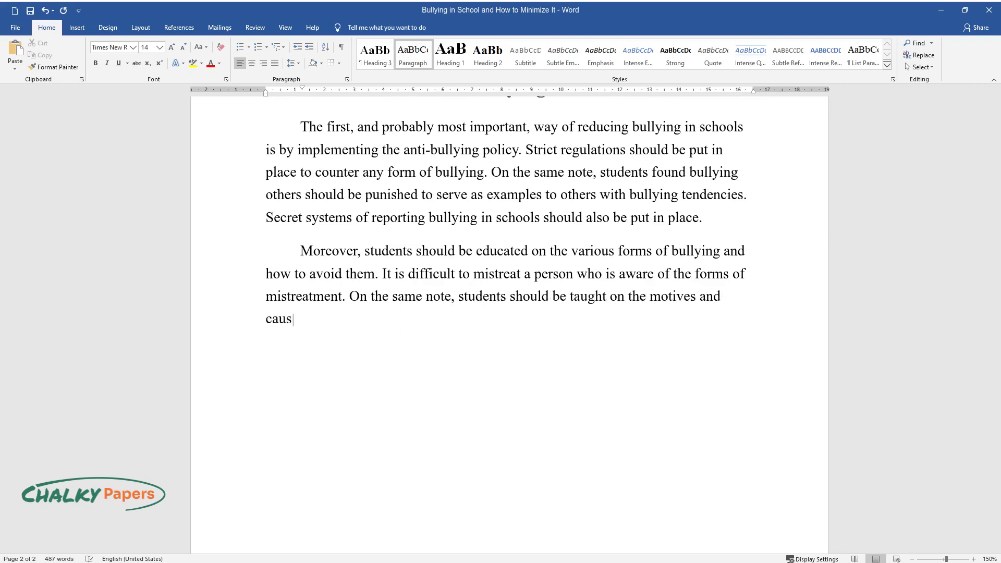
type("es of bullying as well as the effects of bullying.")
Start a new paragraph on parents being actively involved in reducing bullying, including their training
key("Return")
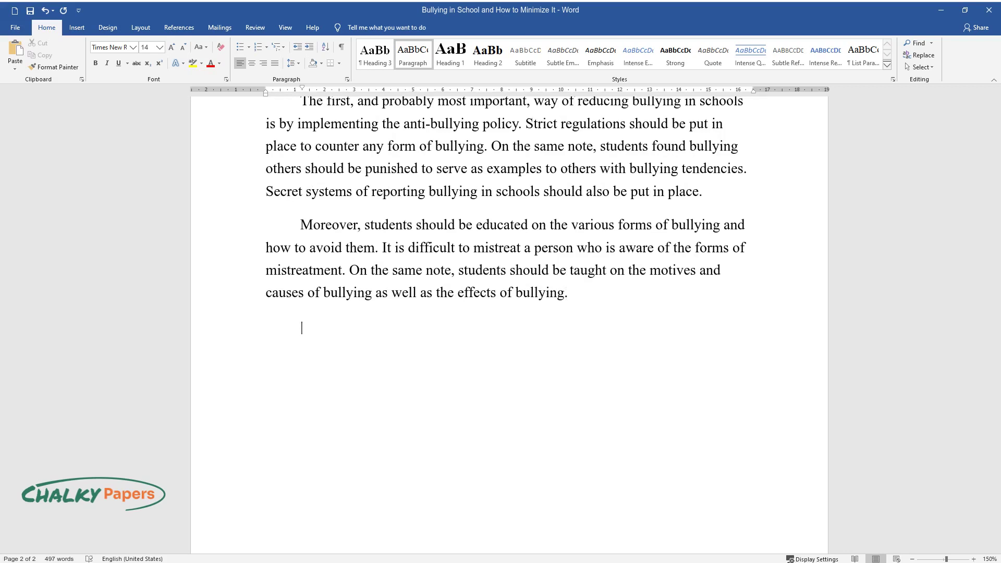
type("This can help in preventing bullying")
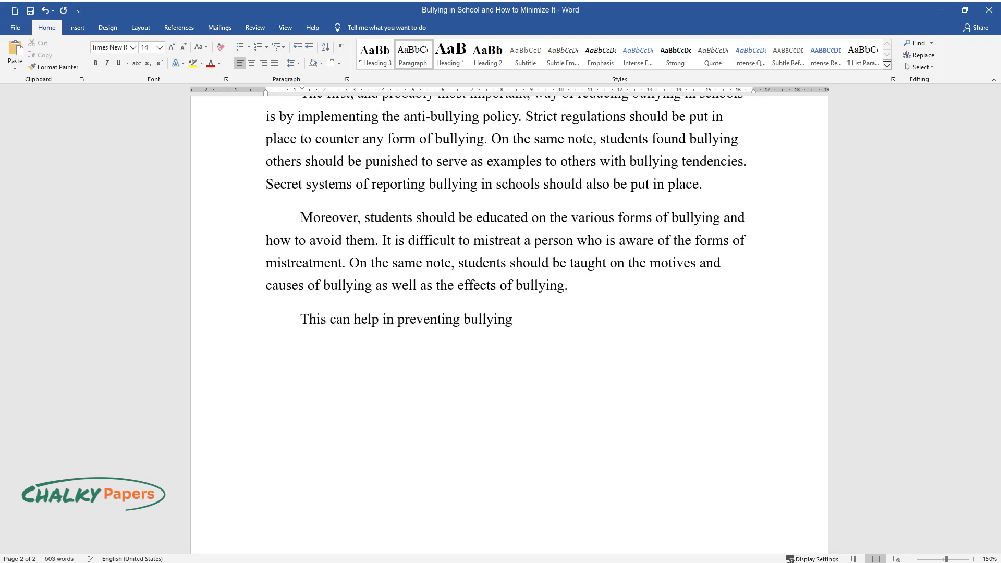
type(" tendencies. Parents should also be a")
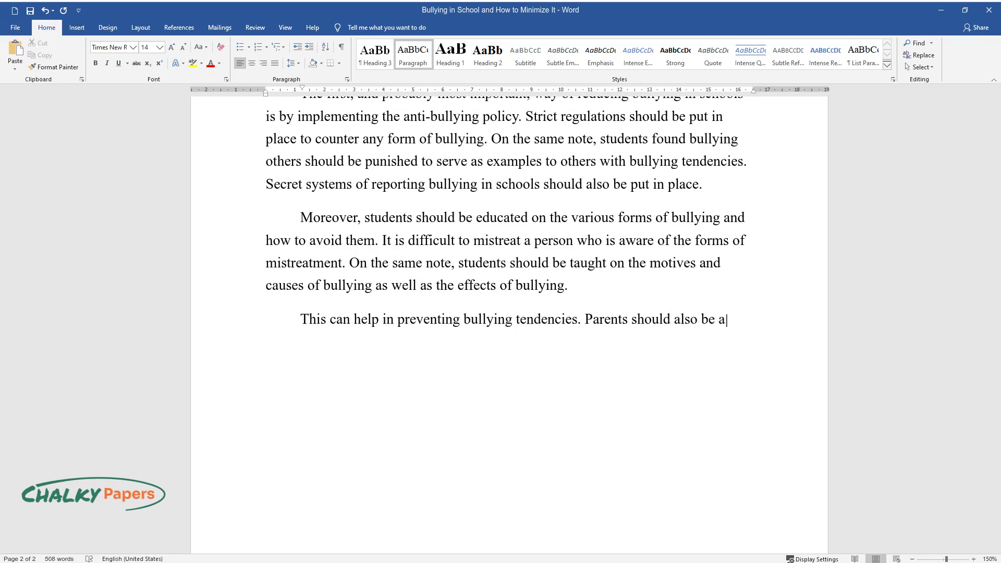
type("ctively involved in measur")
type("es aimed at reducing bullying. This can be achi")
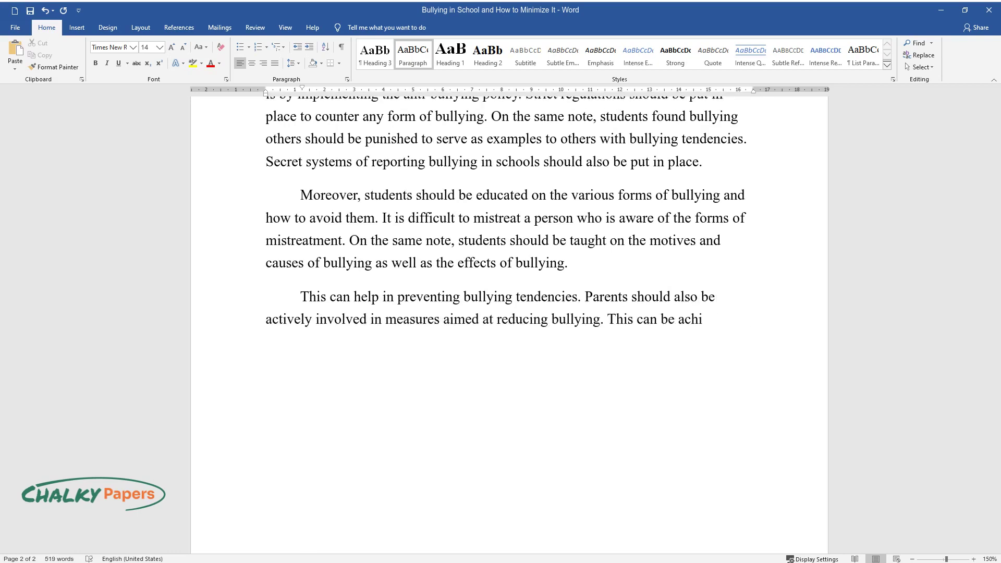
type("eved by them being trained on how to see signs of bullying in their chil")
type("dren and acting accordingly")
type(". Parents")
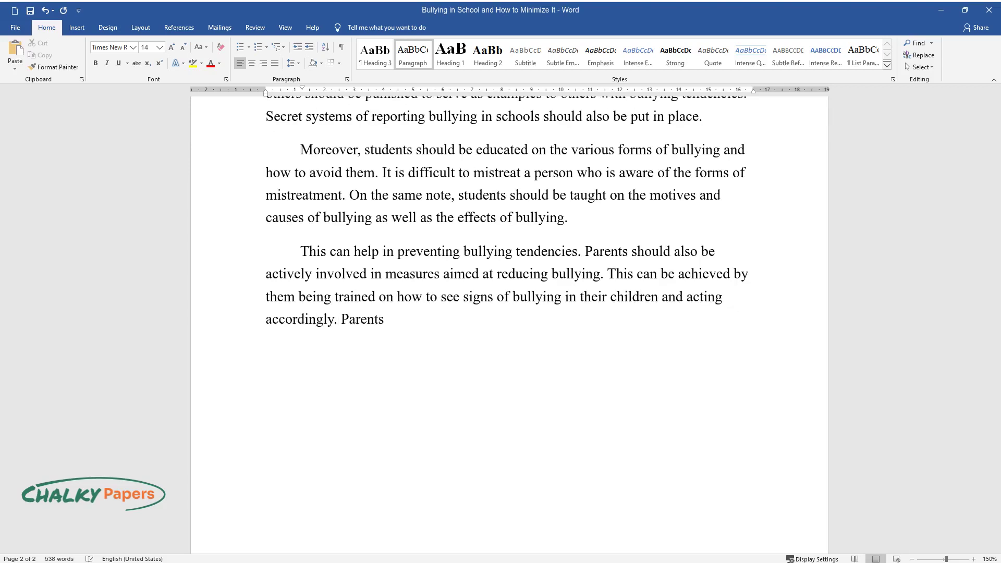
type(" should be encouraged to take necess")
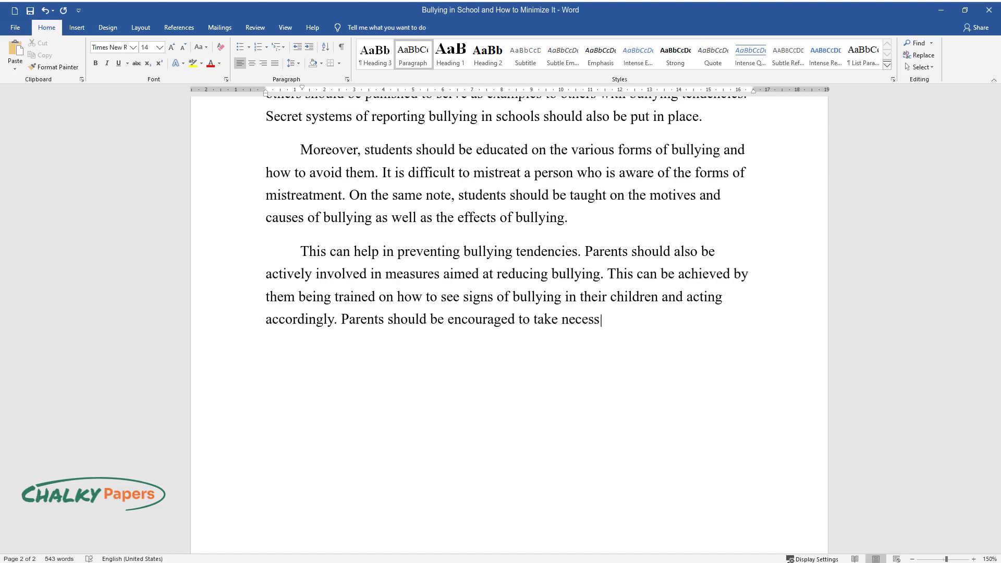
type("ary measures on whether their childre")
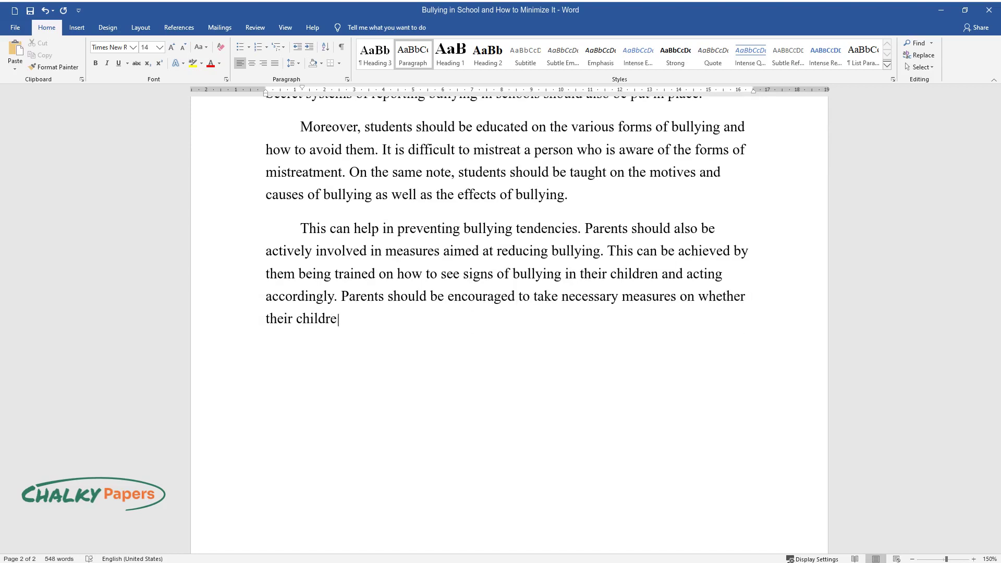
type("n are bullies or victims. ")
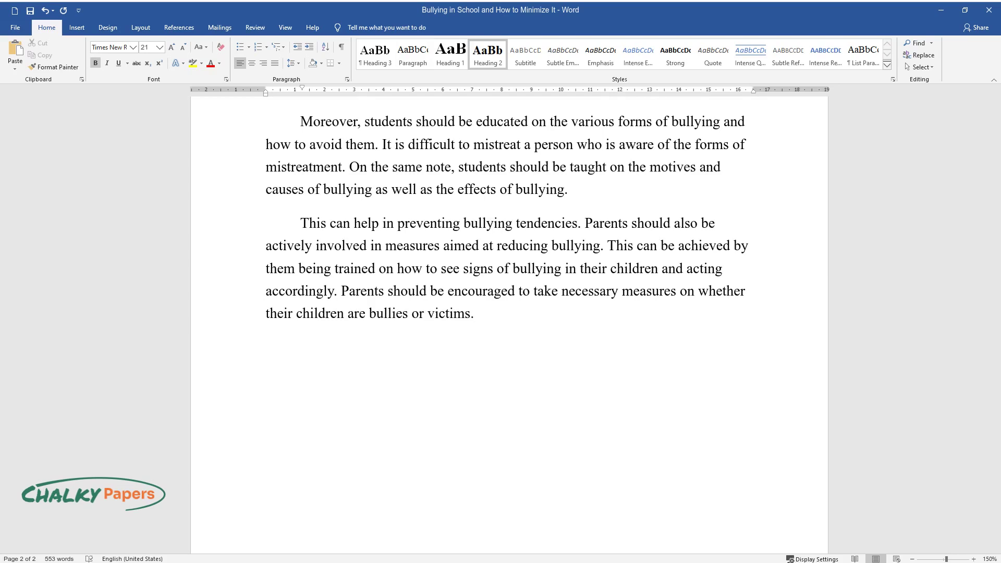
type("Conclusion")
Begin the conclusion paragraph, 'Bullying is a fact that cannot be assumed…', on its effects on students
key("Return")
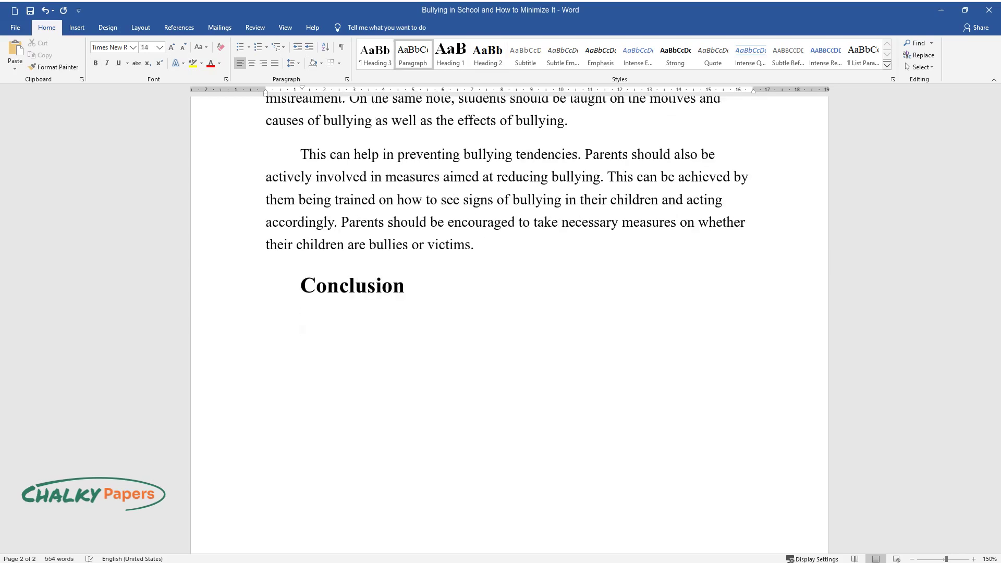
type("Bullying is a fact")
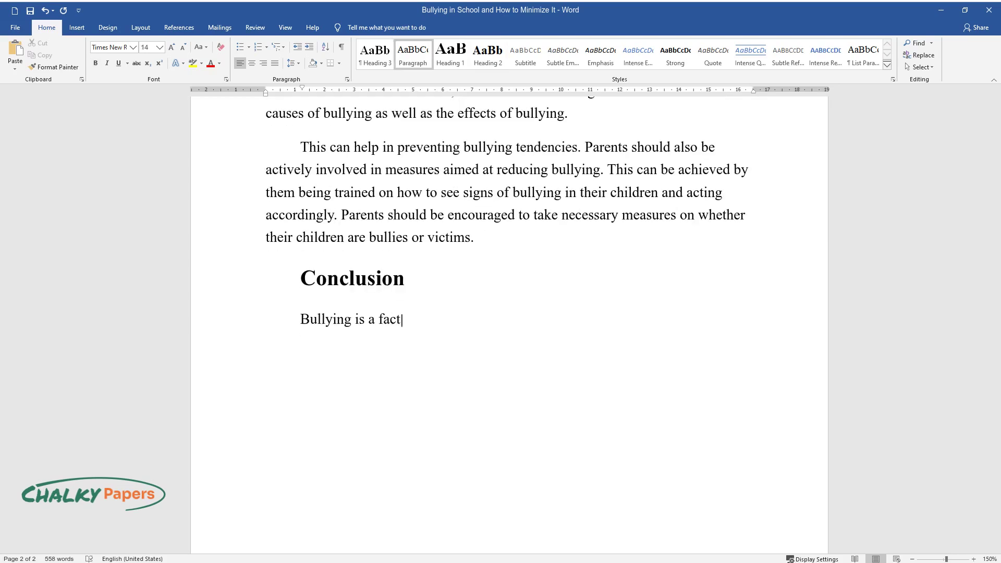
type(" that cannot be assumed given the ")
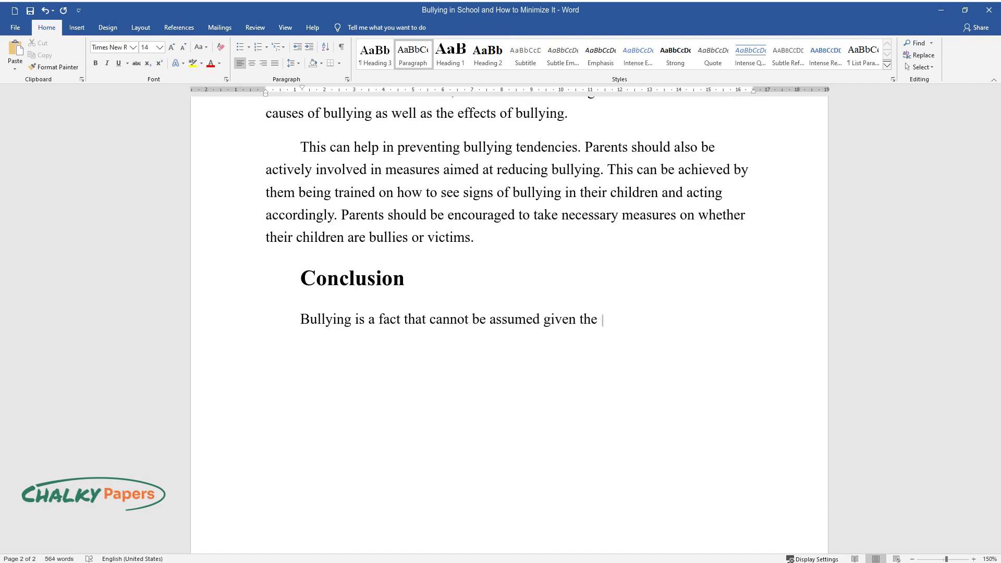
type("effects it has to students. It is")
type(" disturbin")
type("g to note that bullying takes place even in elementary clas")
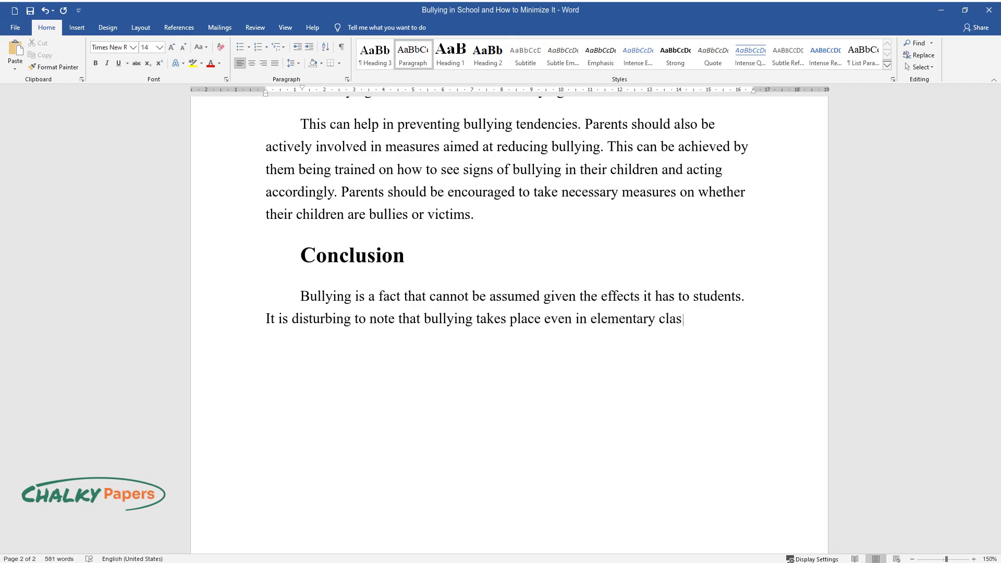
type("ses. The psychological and physica")
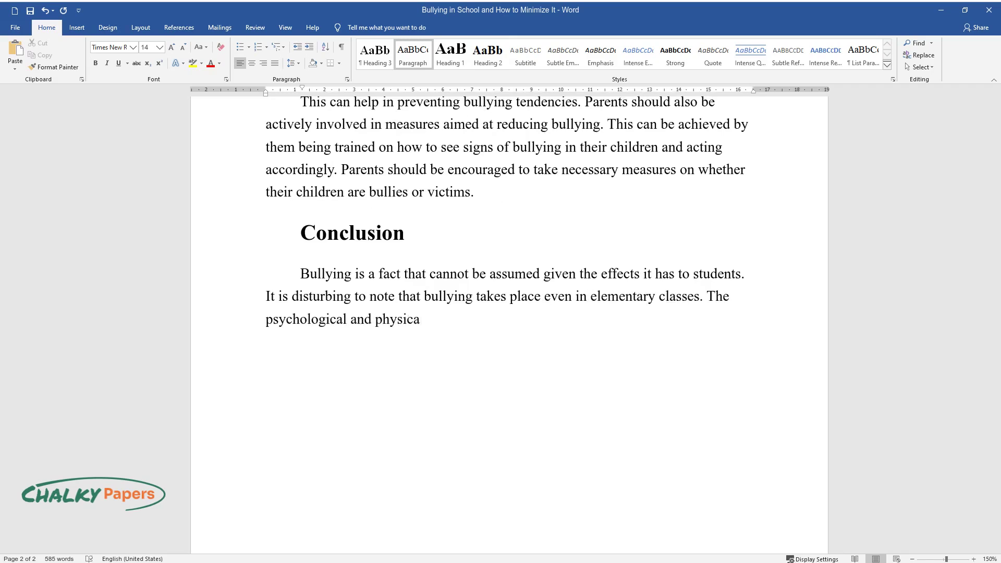
type("l effects that victims suffer after bullying may make them to perform below their ability and affect")
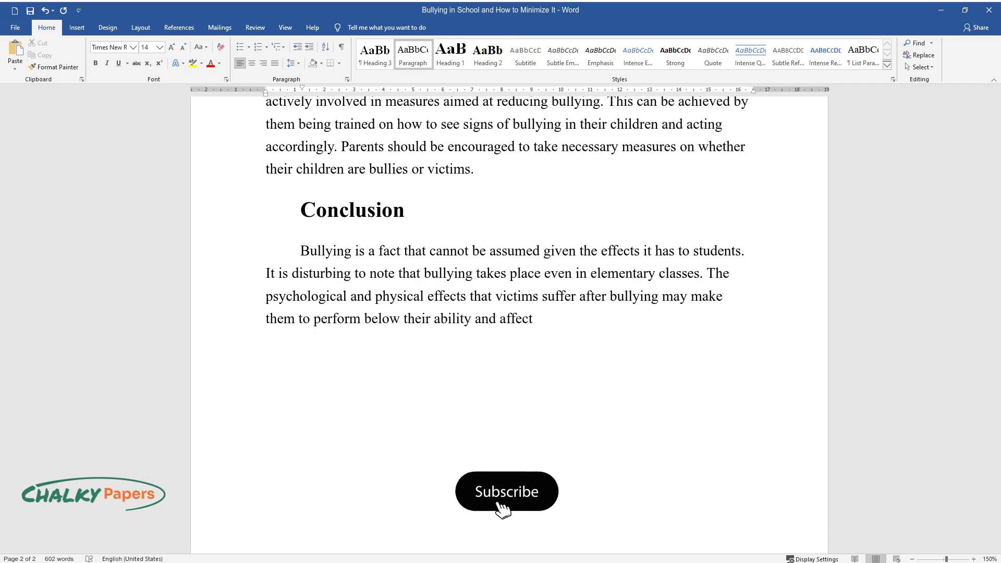
type(" their future. Consequently, it is u")
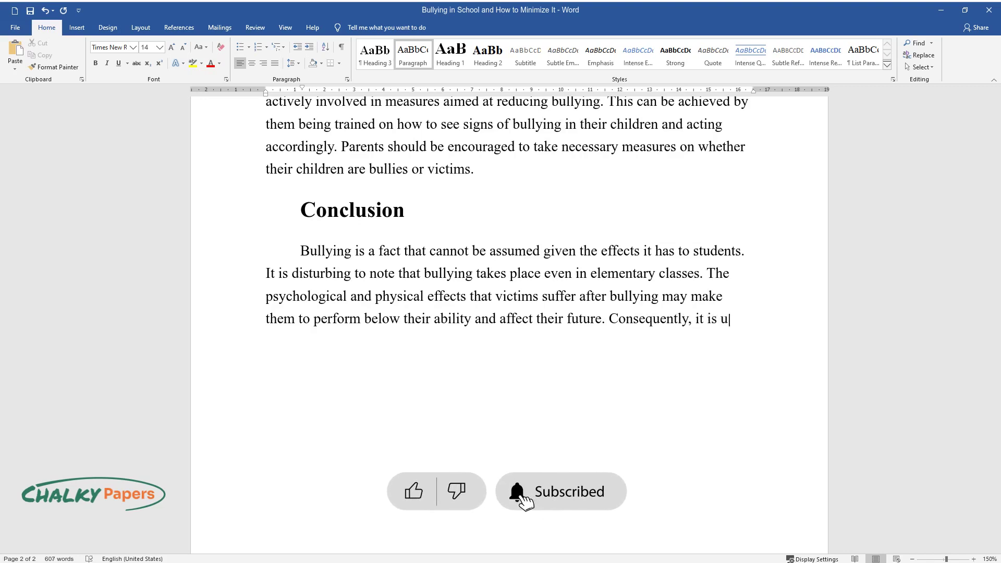
type("pon every stakeholder in the education se")
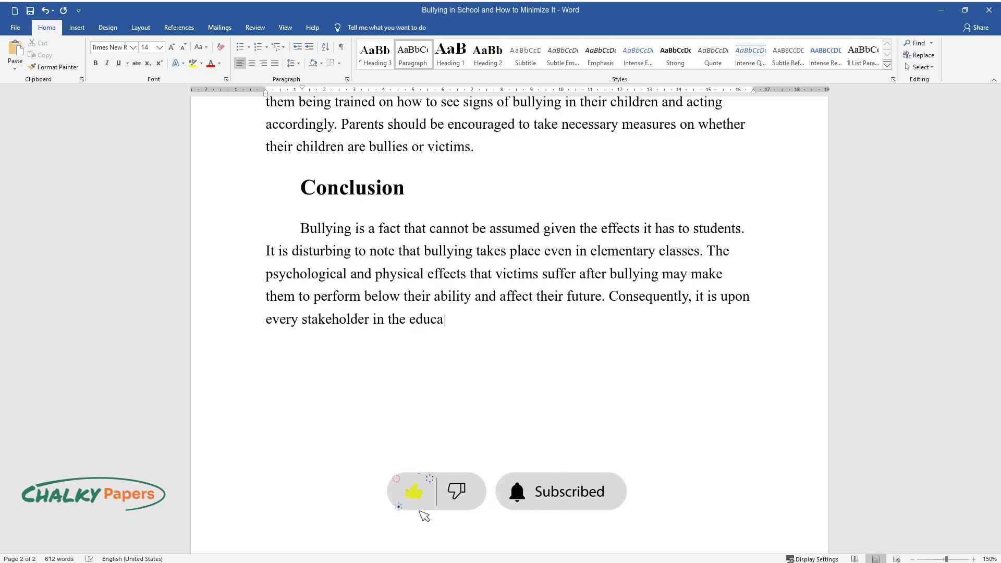
type("ctor to take basic steps i")
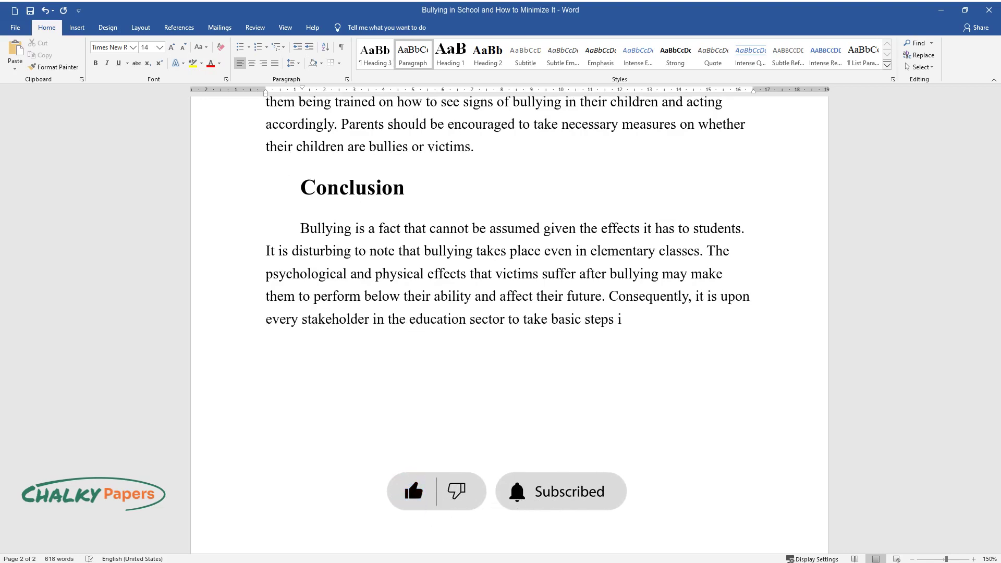